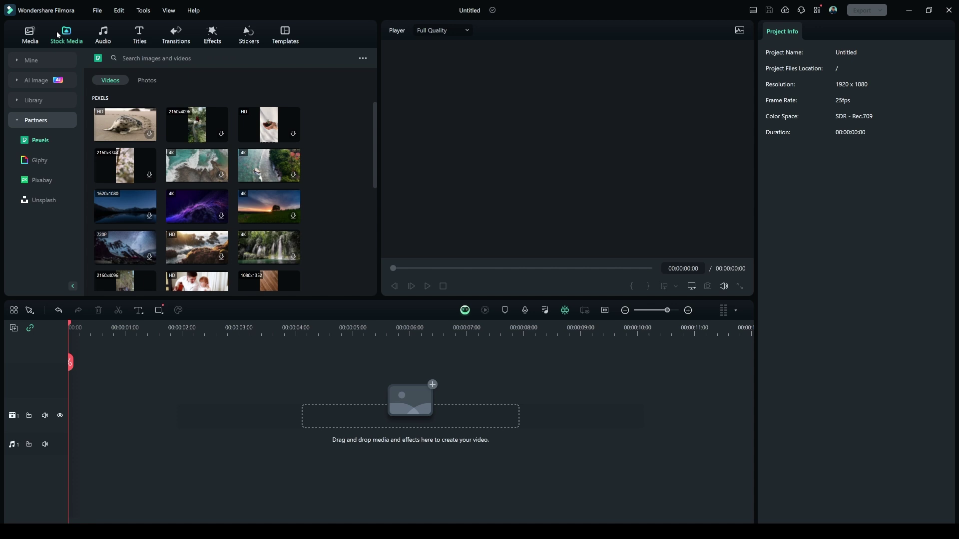
# Add the blank notebook photo from Unsplash's 'sketch book' results to the timeline.
pyautogui.click(150, 59)
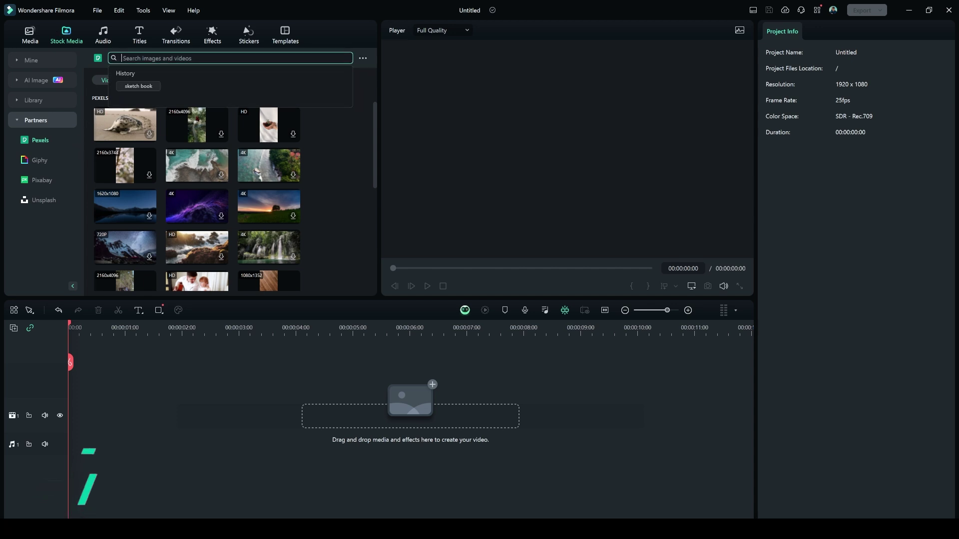
pyautogui.write('sket')
pyautogui.click(138, 86)
pyautogui.write('ch book')
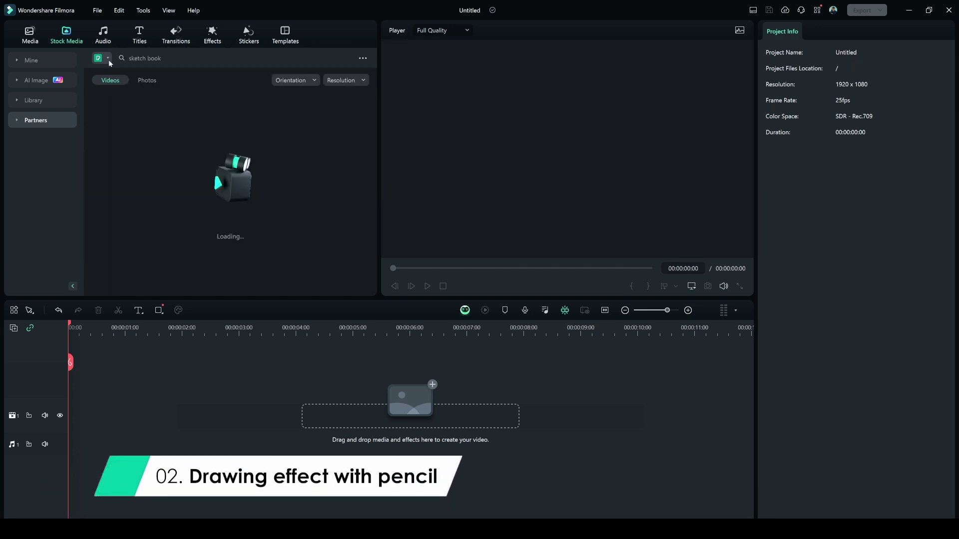
pyautogui.click(109, 58)
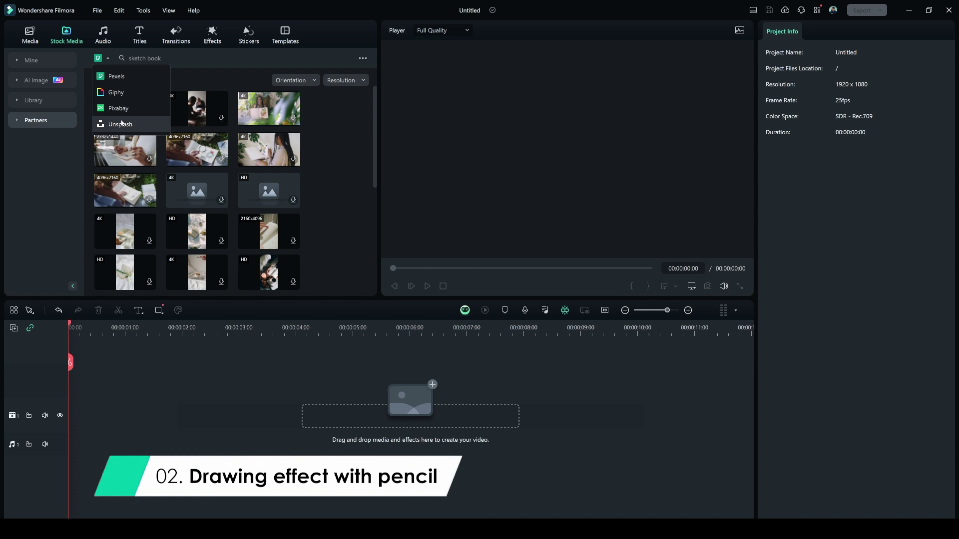
pyautogui.click(119, 122)
pyautogui.click(220, 120)
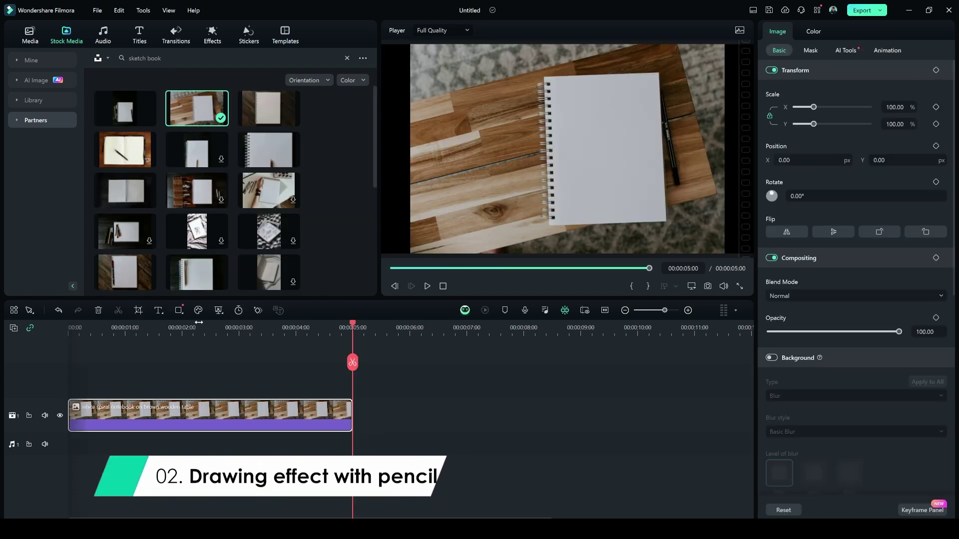
# Keyframe the notebook to zoom in and drift left at about two seconds, then preview.
pyautogui.click(149, 327)
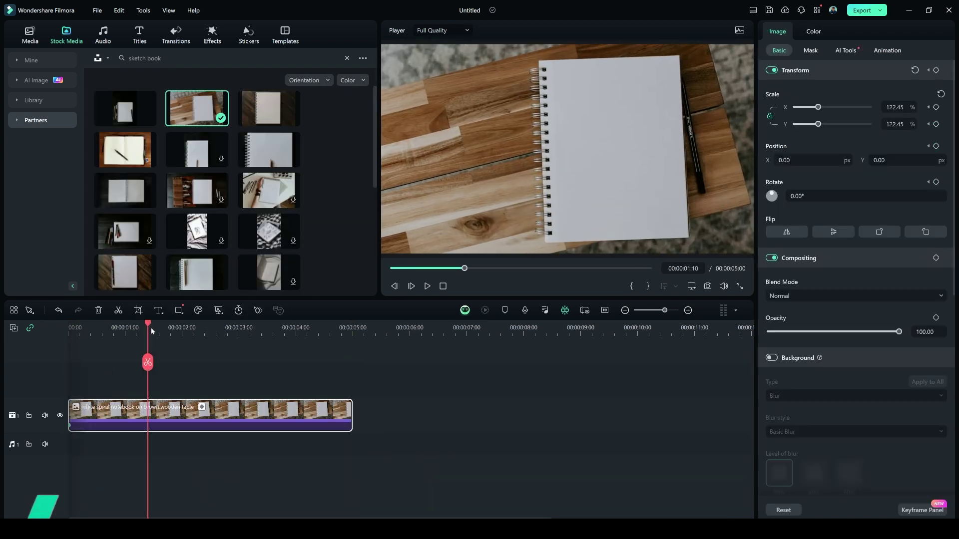
pyautogui.moveTo(151, 330); pyautogui.dragTo(184, 331)
pyautogui.moveTo(817, 107); pyautogui.dragTo(822, 107)
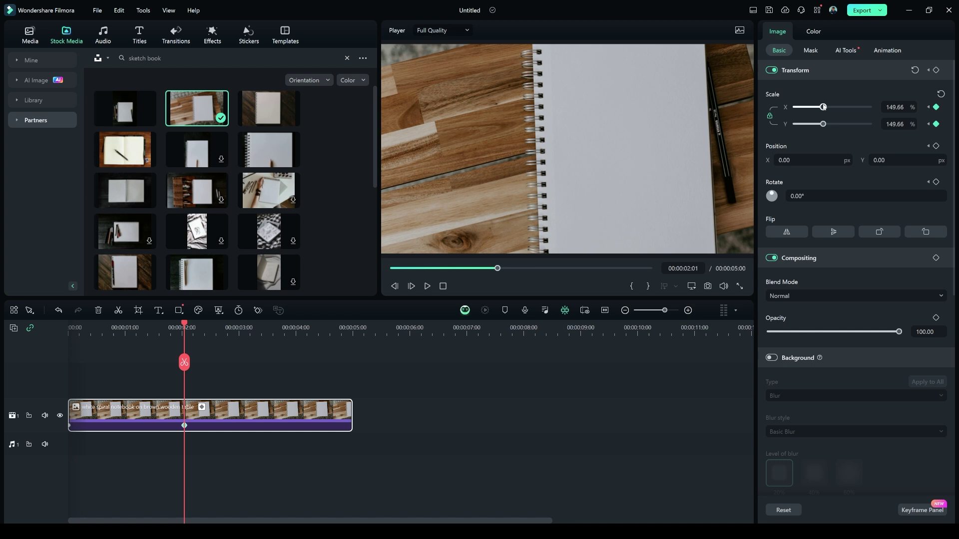
pyautogui.scroll(2, 824, 197)
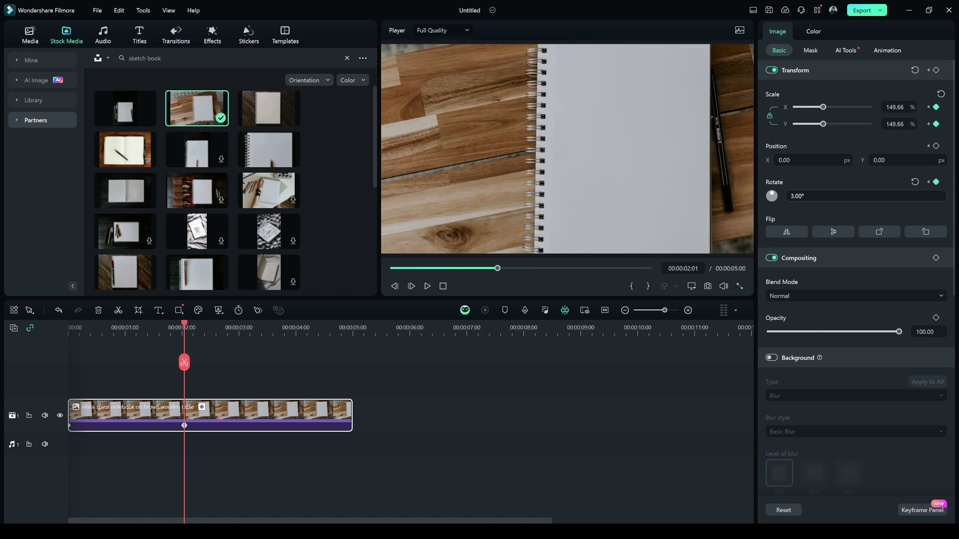
pyautogui.scroll(-1, 824, 196)
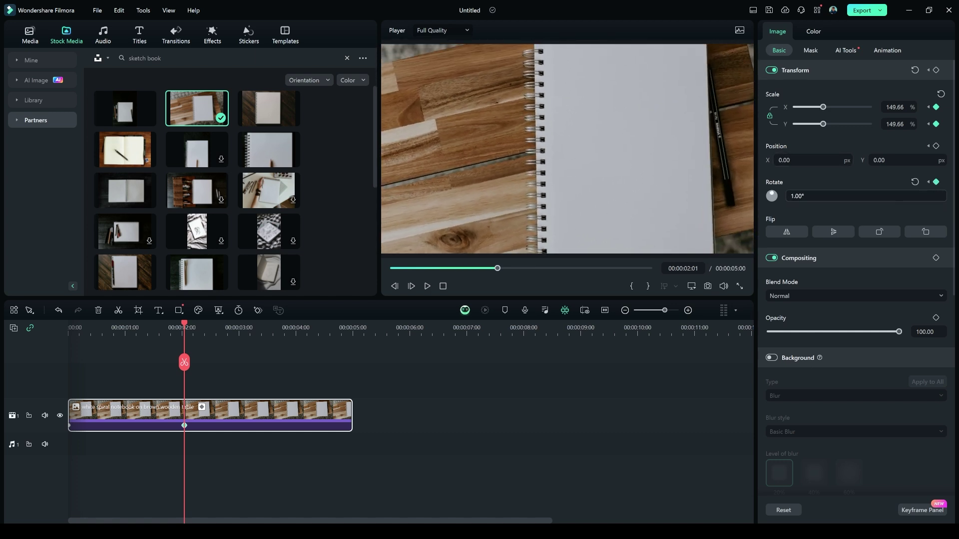
pyautogui.moveTo(567, 149); pyautogui.dragTo(515, 150)
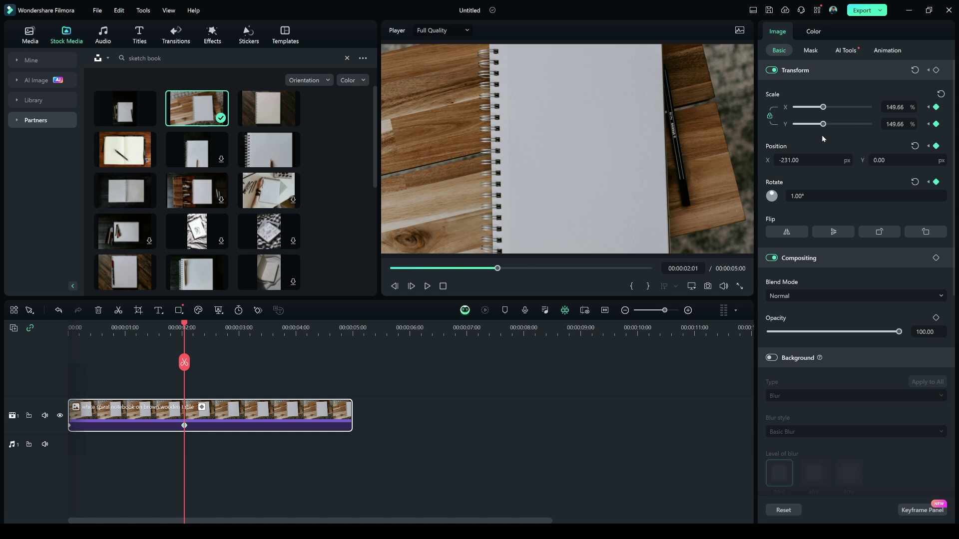
pyautogui.moveTo(822, 107); pyautogui.dragTo(824, 107)
pyautogui.moveTo(513, 149); pyautogui.dragTo(503, 148)
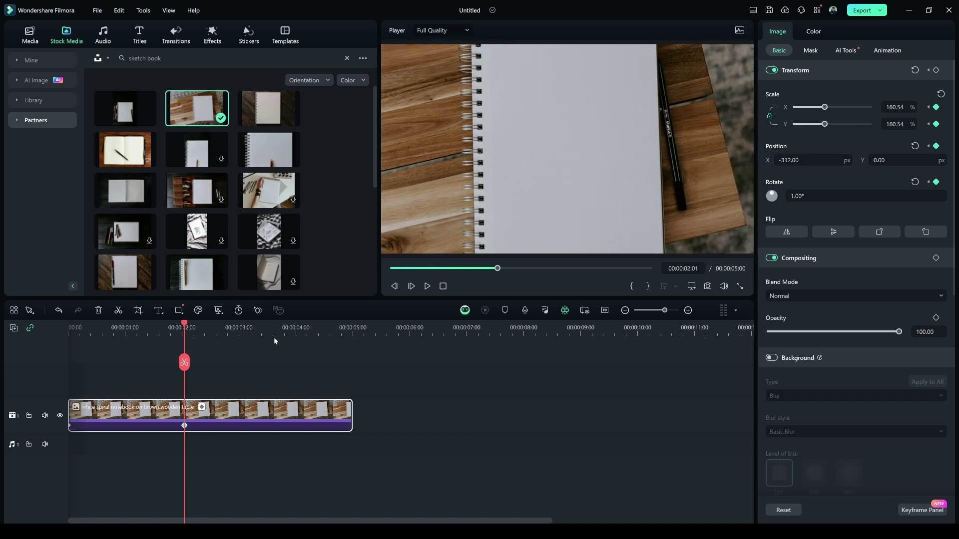
pyautogui.press('Home')
pyautogui.click(427, 286)
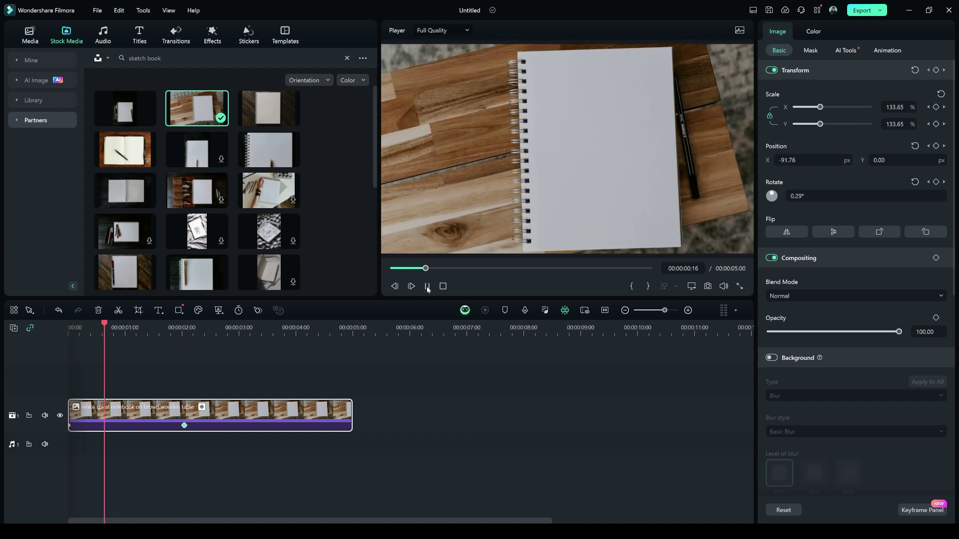
# Place the workout clip on track 2 with the Canvas effect aligned above it.
pyautogui.click(30, 35)
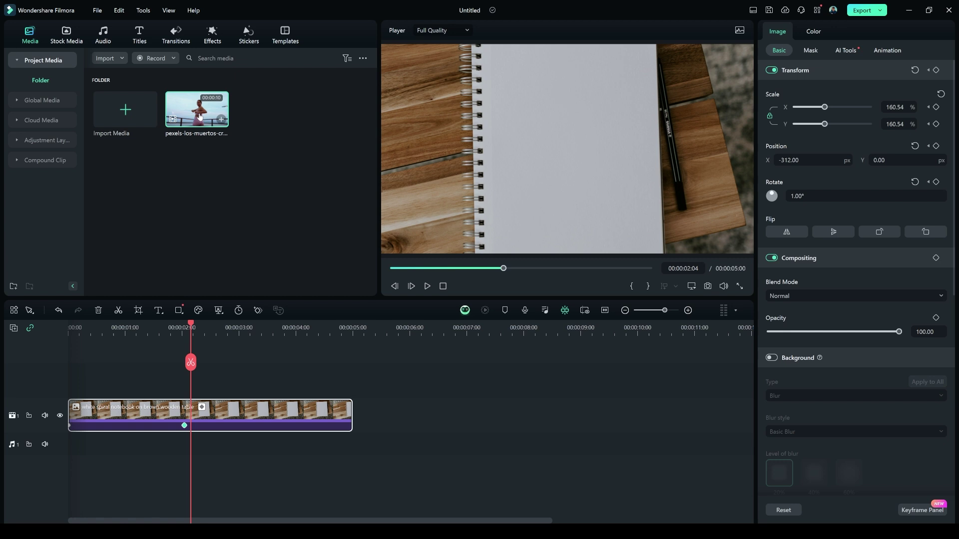
pyautogui.moveTo(199, 116); pyautogui.dragTo(225, 380)
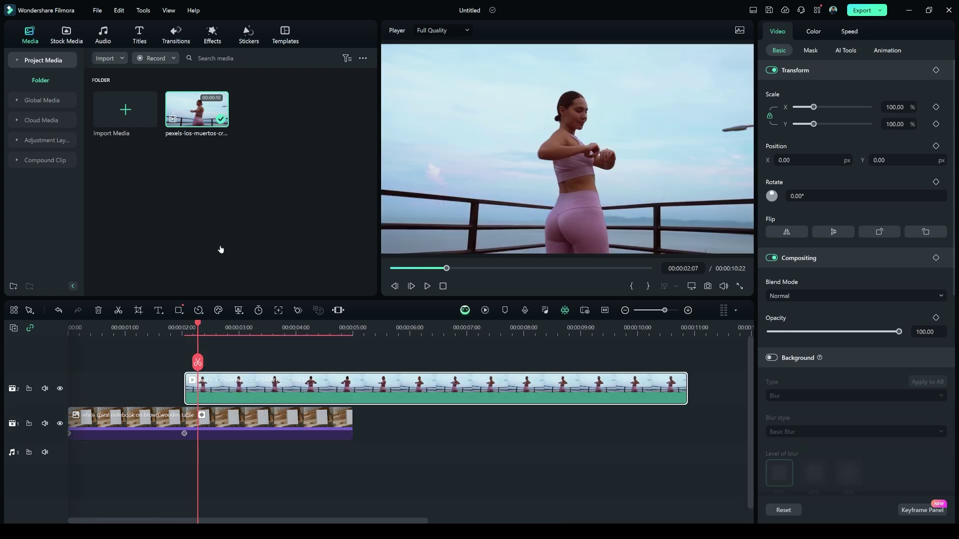
pyautogui.click(212, 36)
pyautogui.click(150, 58)
pyautogui.write('canva')
pyautogui.click(149, 80)
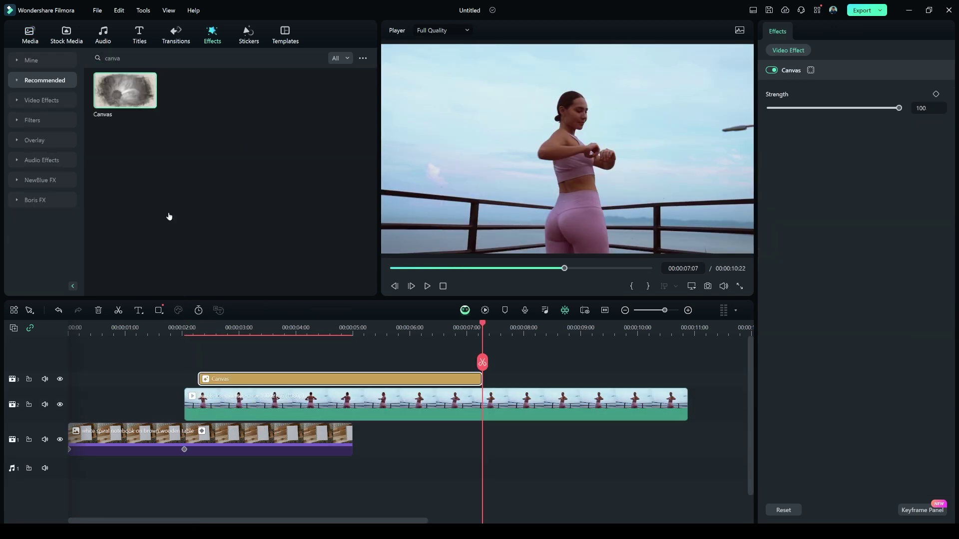
pyautogui.moveTo(240, 378); pyautogui.dragTo(227, 377)
# Merge the Canvas effect and workout clip into compound clip 'Scene 1 sketch reveal'.
pyautogui.keyDown('ctrl'); pyautogui.click(218, 404); pyautogui.keyUp('ctrl')
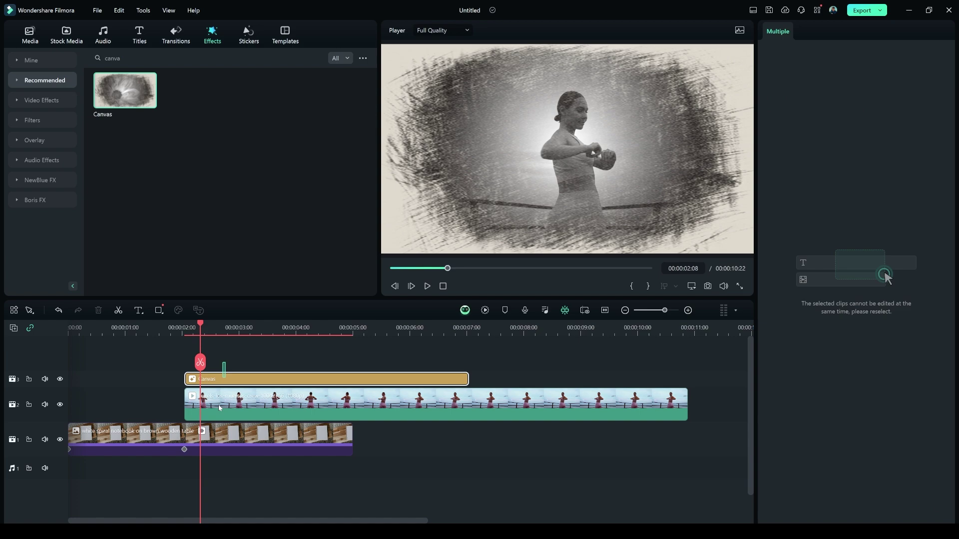
pyautogui.rightClick(218, 406)
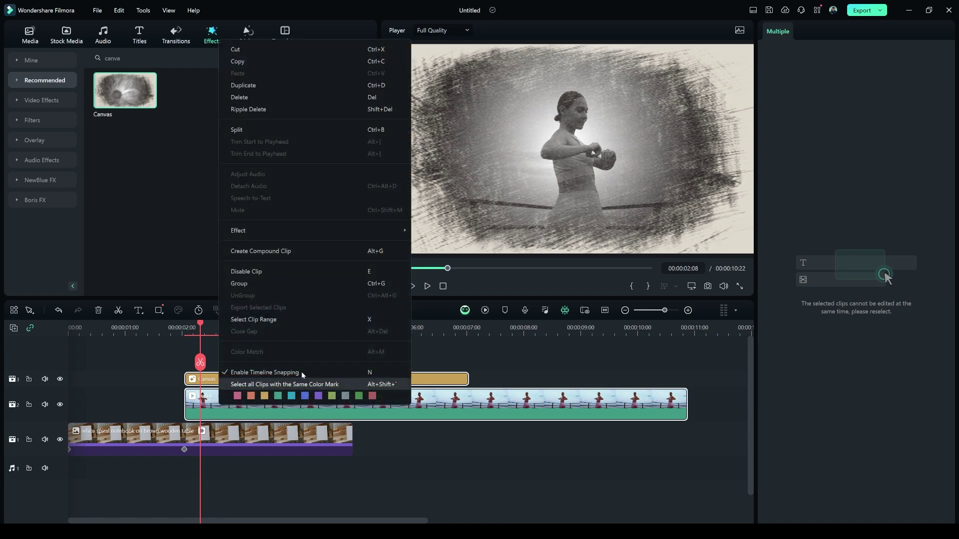
pyautogui.click(240, 252)
pyautogui.write('Scene 1 sketch reveal')
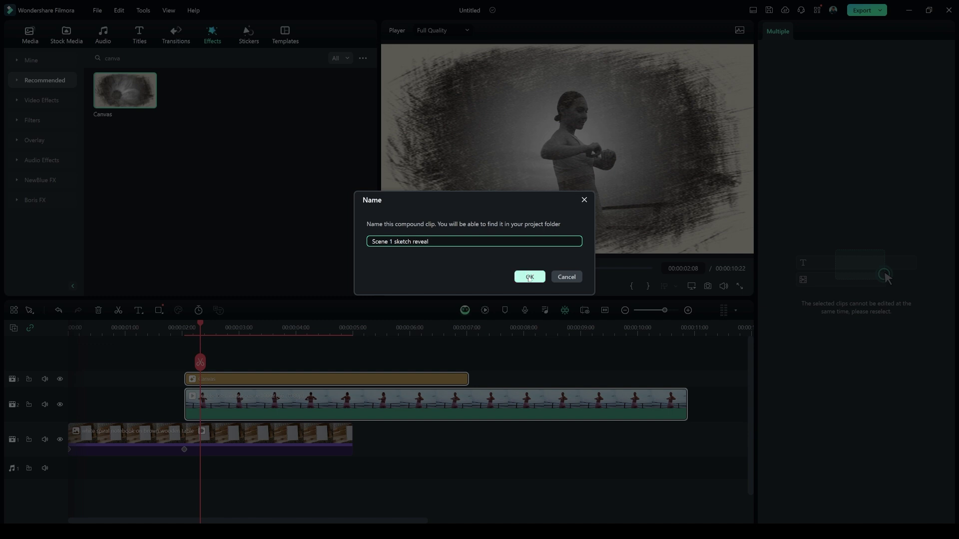
pyautogui.click(530, 278)
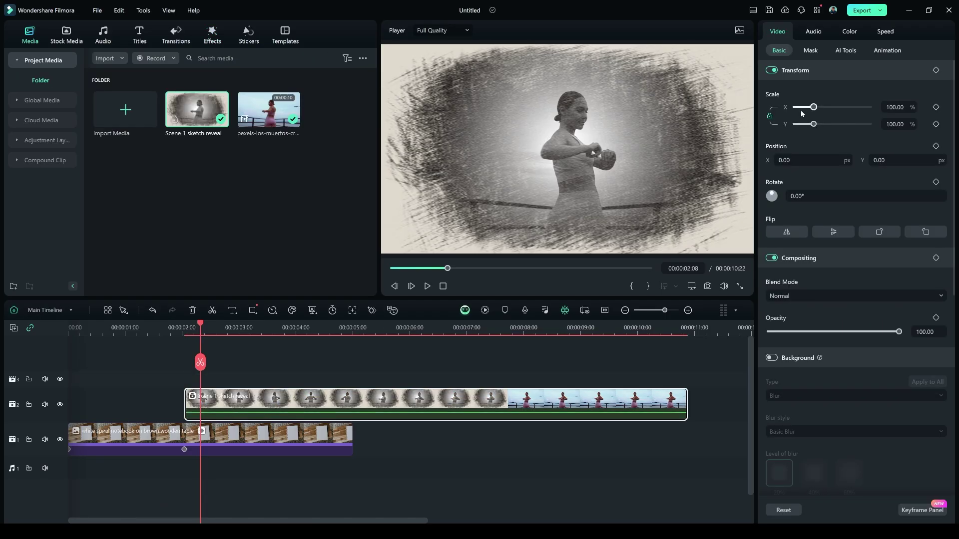
# Shrink the sketch clip, give it a blurred rectangle mask, then enlarge it over the page.
pyautogui.moveTo(814, 107); pyautogui.dragTo(803, 107)
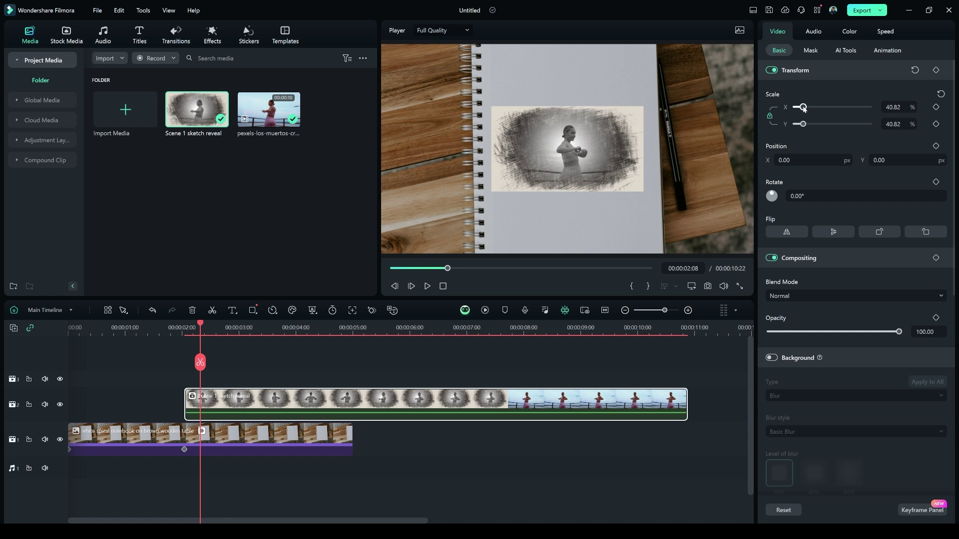
pyautogui.click(812, 51)
pyautogui.click(899, 77)
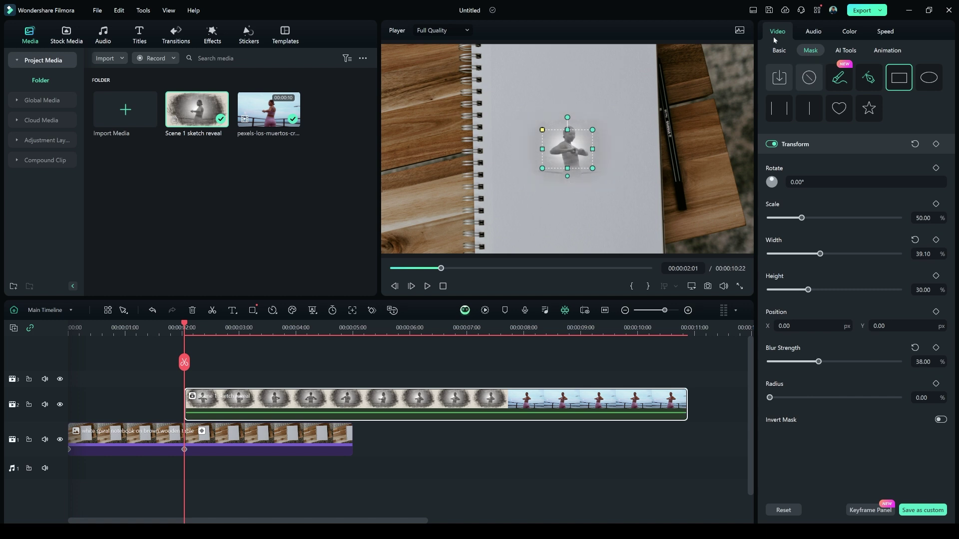
pyautogui.click(779, 51)
pyautogui.moveTo(803, 107); pyautogui.dragTo(815, 110)
# Place the pencil-hand image above the sketch clip, sized and positioned over the page.
pyautogui.click(187, 222)
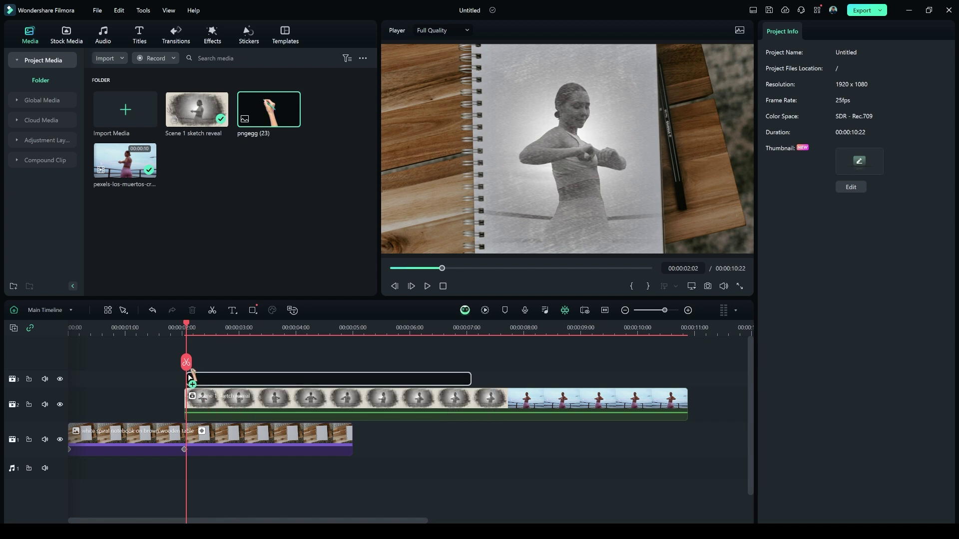
pyautogui.moveTo(272, 110); pyautogui.dragTo(189, 378)
pyautogui.moveTo(569, 128); pyautogui.dragTo(525, 124)
pyautogui.moveTo(633, 231); pyautogui.dragTo(624, 257)
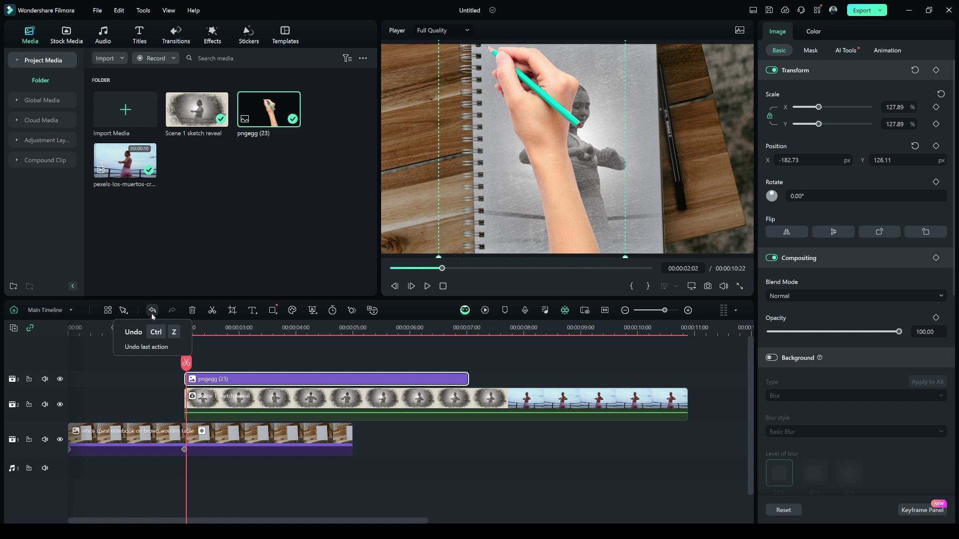
# Keyframe the hand moving across the sketch, and lengthen the notebook background clip.
pyautogui.click(209, 329)
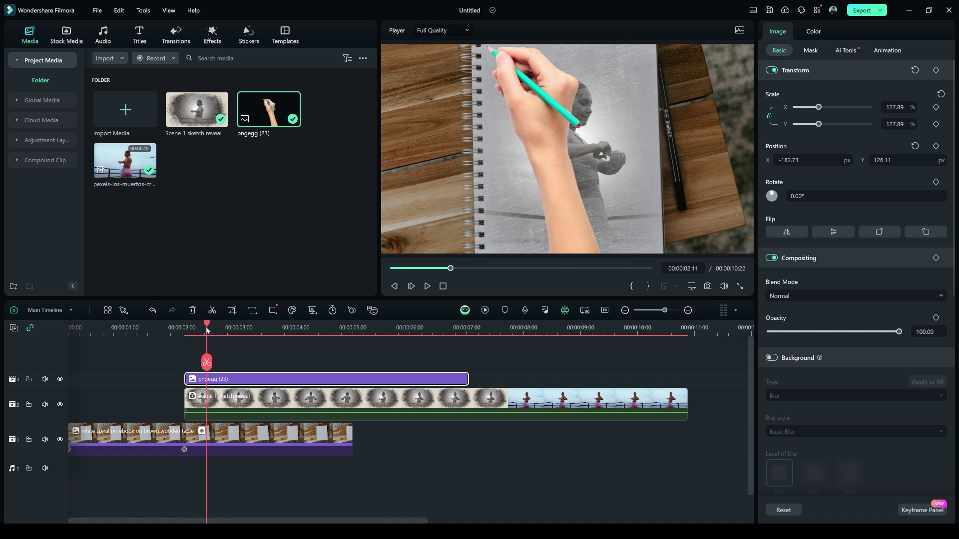
pyautogui.moveTo(208, 330); pyautogui.dragTo(230, 323)
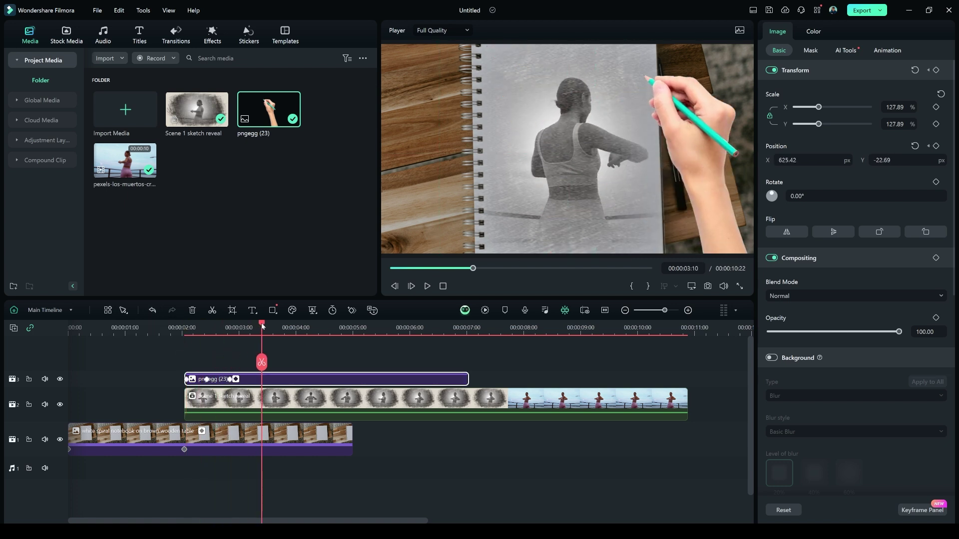
pyautogui.moveTo(537, 125)
pyautogui.mouseDown()
pyautogui.moveTo(537, 170)
pyautogui.moveTo(697, 188)
pyautogui.moveTo(540, 249)
pyautogui.moveTo(660, 247)
pyautogui.mouseUp()
pyautogui.click(296, 328)
pyautogui.click(324, 328)
pyautogui.click(347, 328)
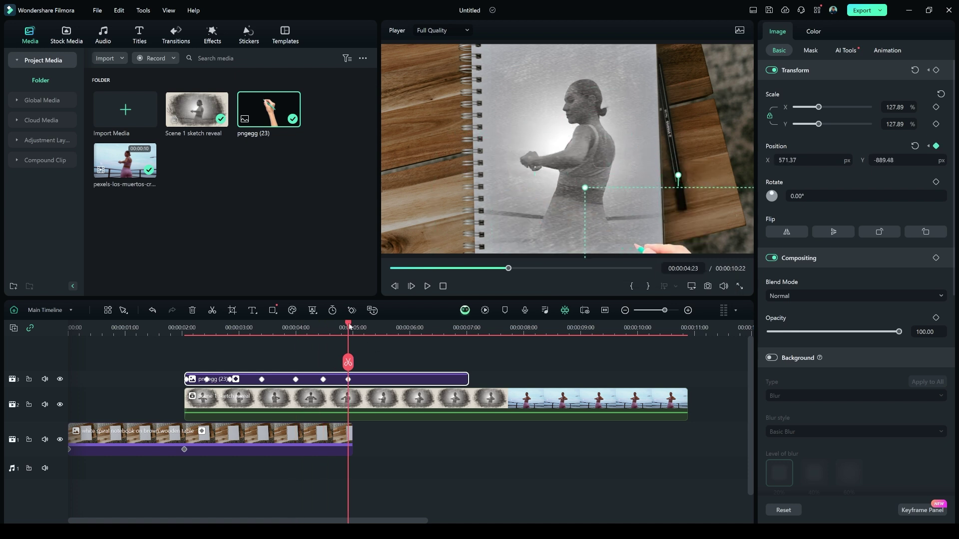
pyautogui.click(356, 329)
pyautogui.moveTo(351, 433); pyautogui.dragTo(418, 433)
pyautogui.click(364, 328)
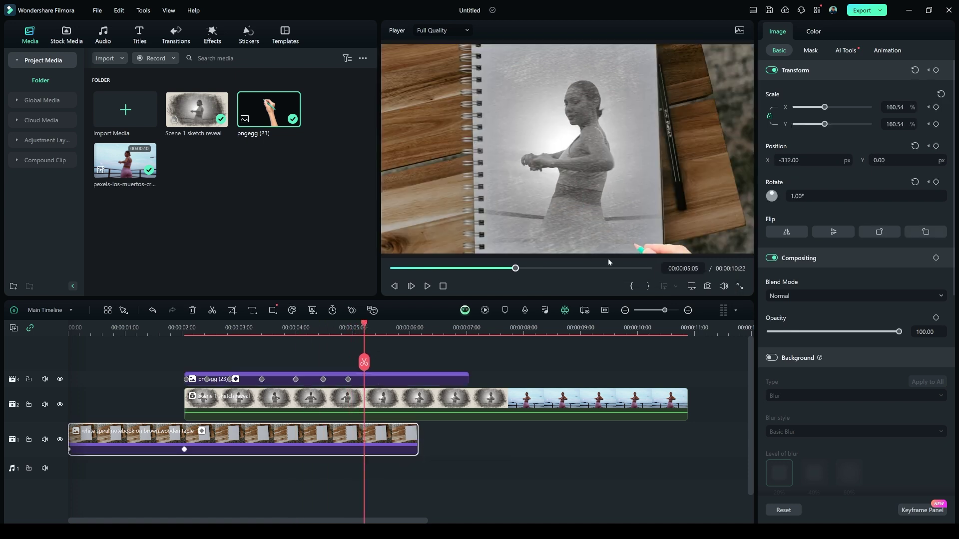
pyautogui.moveTo(608, 259); pyautogui.dragTo(469, 270)
# Play back the hand animation twice from the start of the reveal.
pyautogui.click(181, 335)
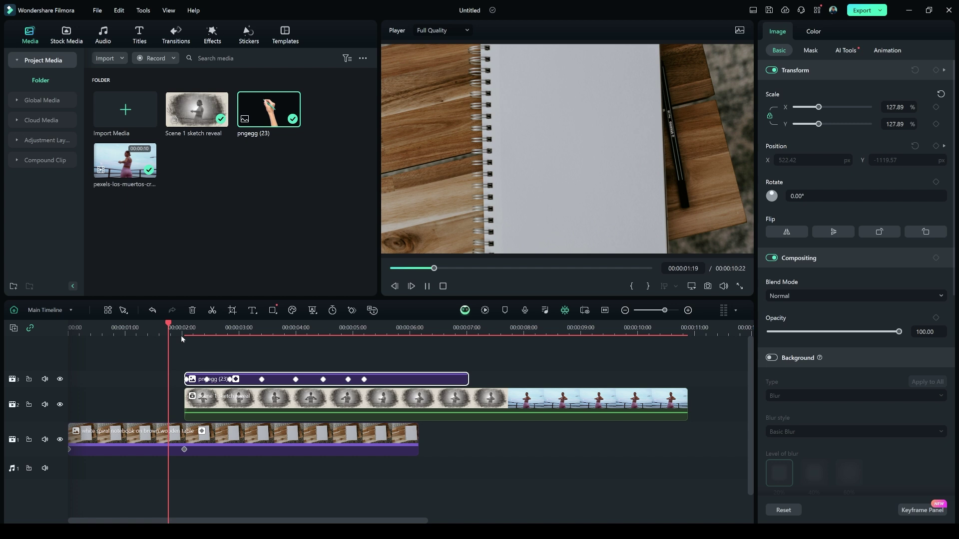
pyautogui.press('space')
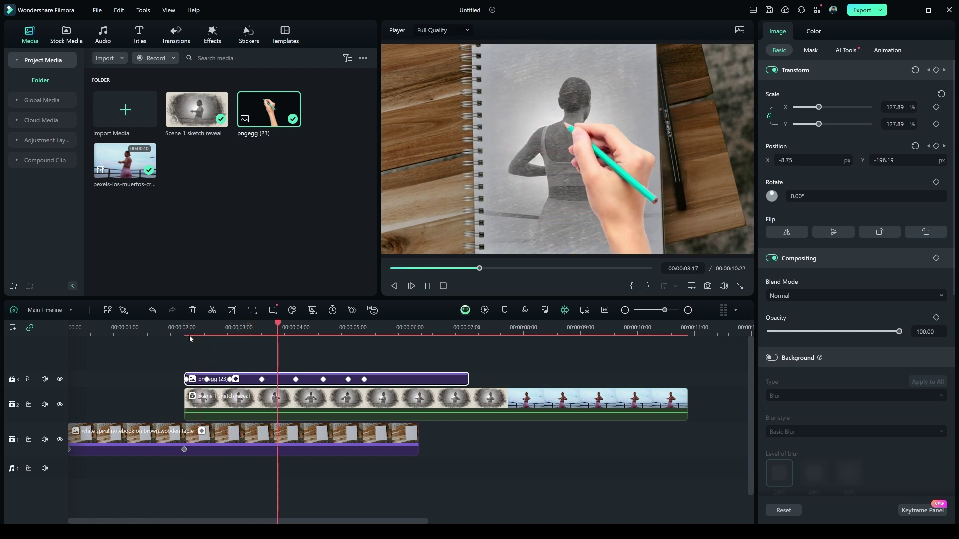
pyautogui.click(189, 334)
pyautogui.press('space')
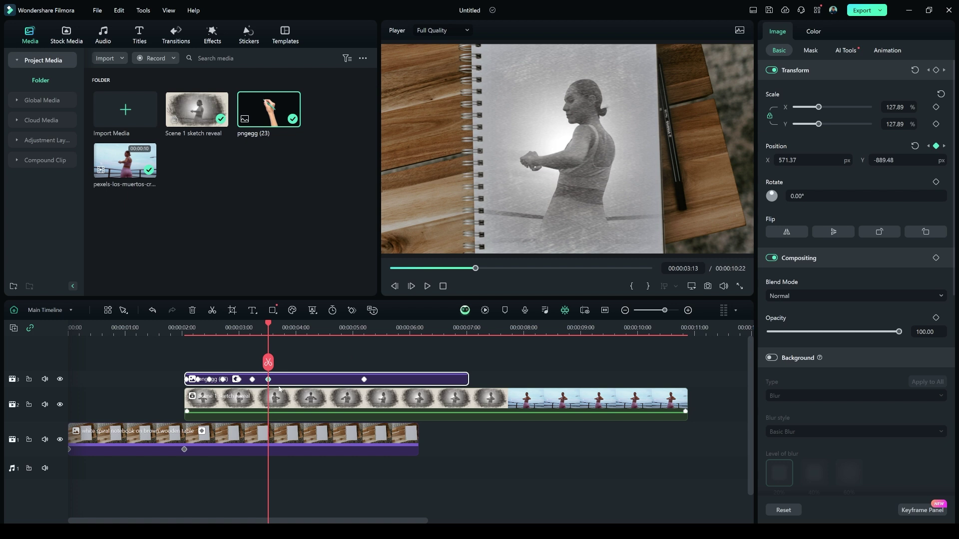
pyautogui.click(219, 346)
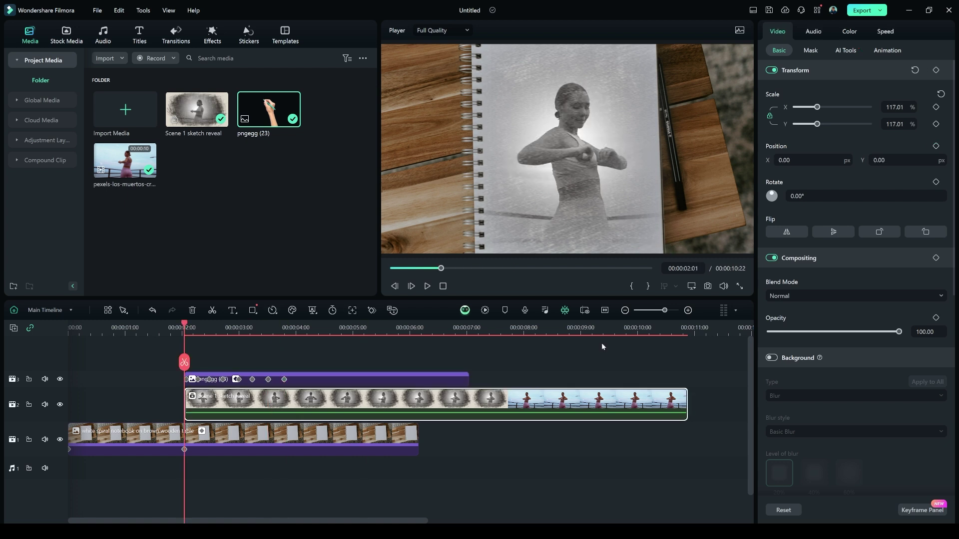
# Put a snapshot still before the shifted sketch clip and raise the notebook clip a layer.
pyautogui.click(707, 287)
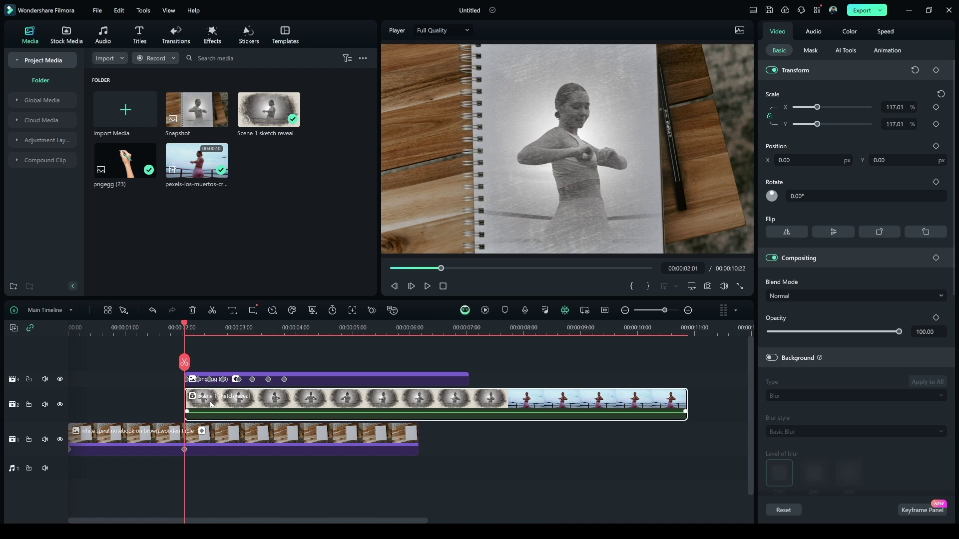
pyautogui.moveTo(211, 404); pyautogui.dragTo(295, 405)
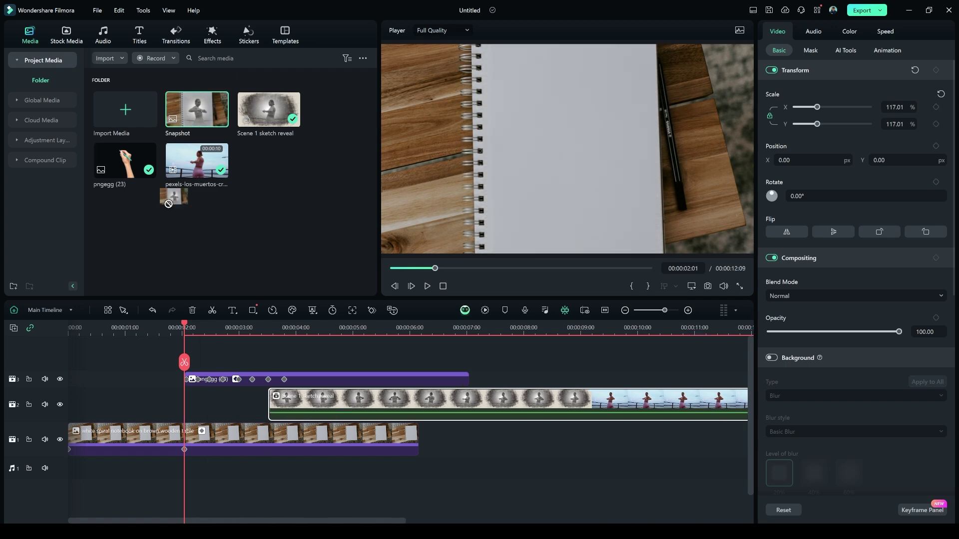
pyautogui.moveTo(169, 203); pyautogui.dragTo(190, 430)
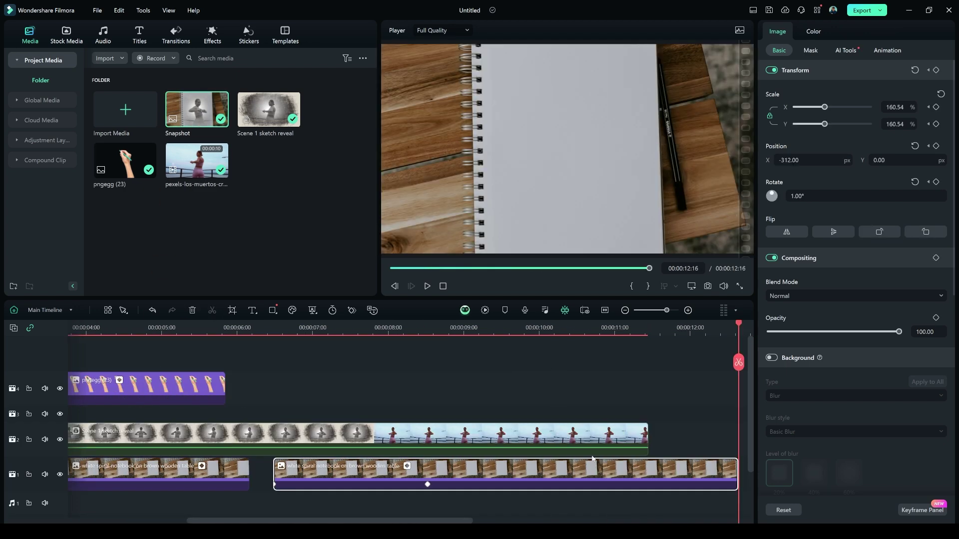
pyautogui.moveTo(278, 468); pyautogui.dragTo(163, 411)
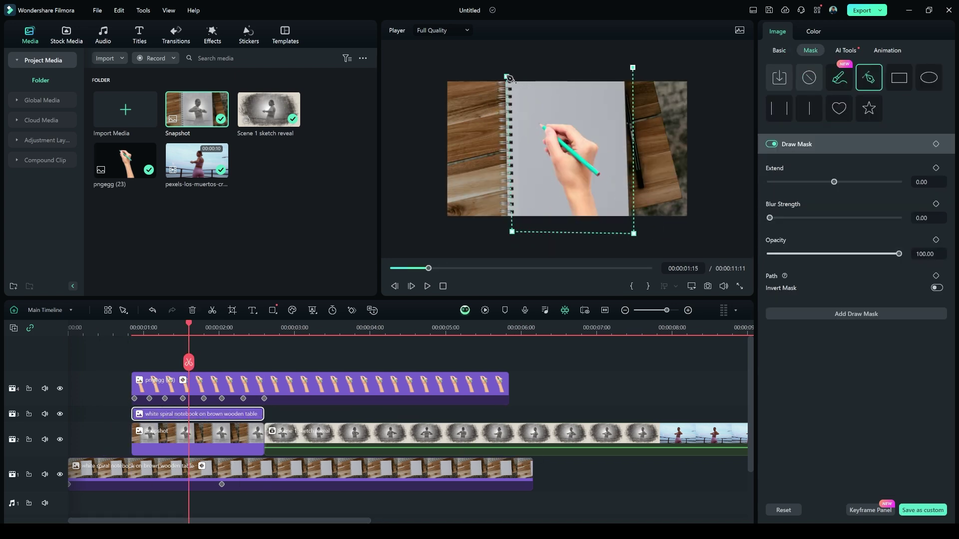
# Keyframe the notebook's draw mask frame by frame so it follows the hand.
pyautogui.click(935, 144)
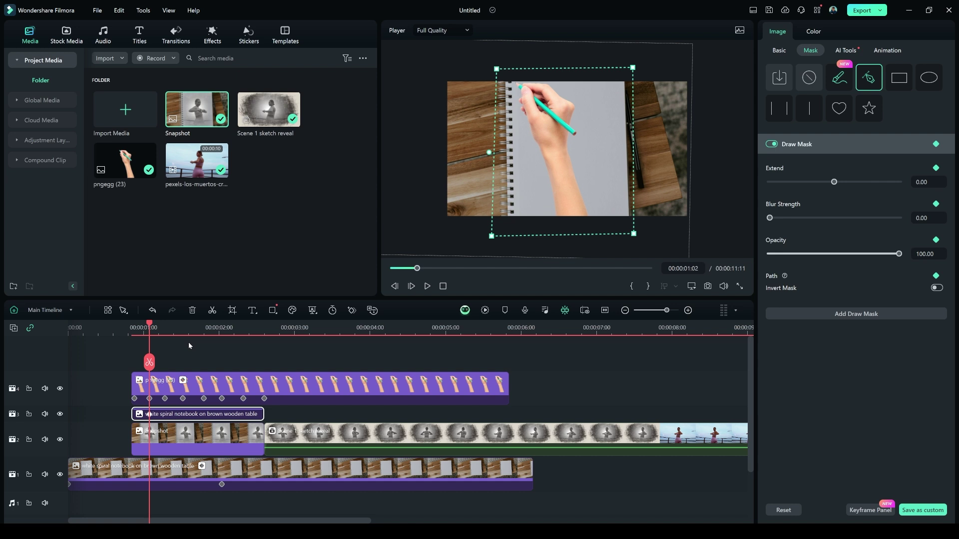
pyautogui.press('Right')
pyautogui.press('Right')
pyautogui.press('Right')
pyautogui.moveTo(165, 323); pyautogui.dragTo(183, 324)
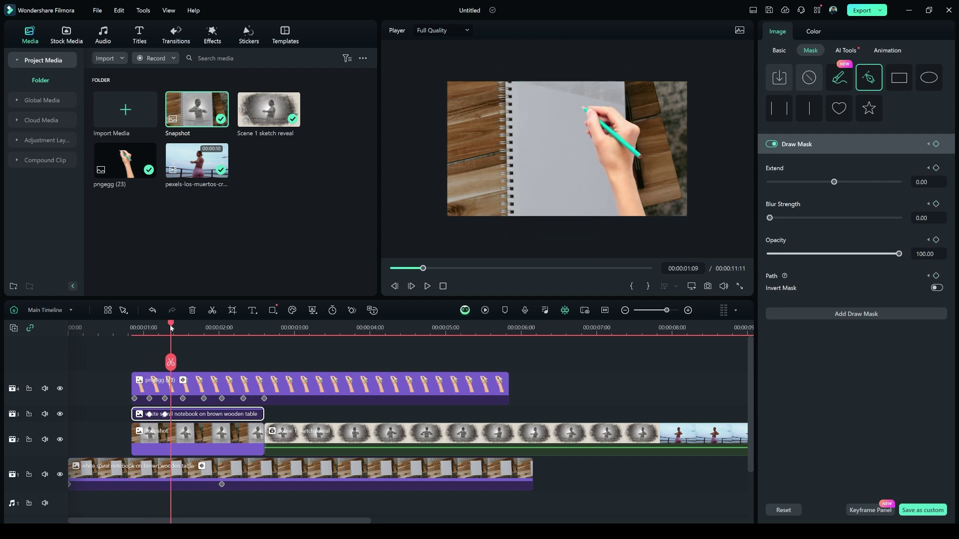
pyautogui.press('Right')
pyautogui.press('Right')
pyautogui.press('Right')
pyautogui.moveTo(632, 107); pyautogui.dragTo(632, 154)
pyautogui.press('Right')
pyautogui.press('Right')
pyautogui.press('Right')
pyautogui.press('Right')
pyautogui.press('Right')
pyautogui.press('Right')
pyautogui.press('Right')
pyautogui.press('Right')
pyautogui.press('Right')
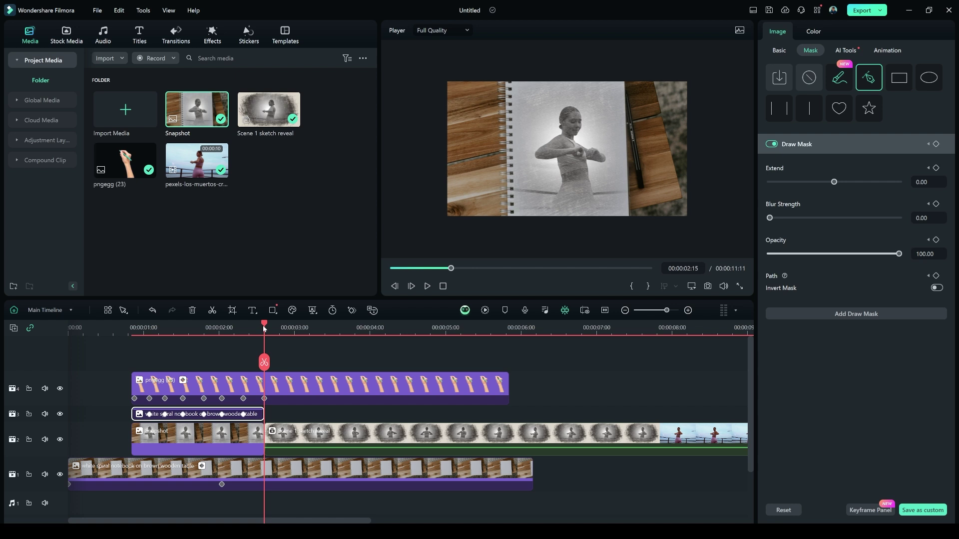
pyautogui.moveTo(491, 235); pyautogui.dragTo(492, 234)
pyautogui.press('Left')
pyautogui.press('Left')
pyautogui.press('Left')
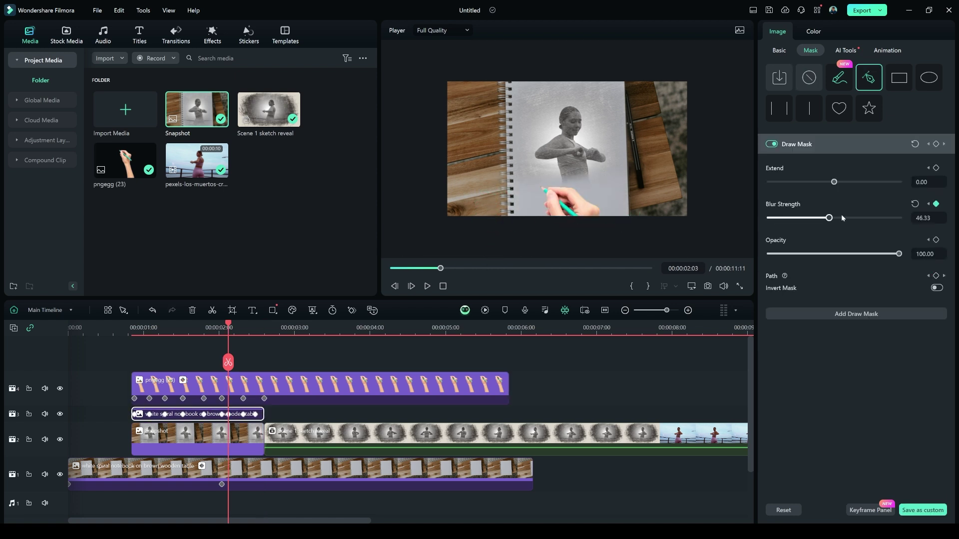
# Shift the upper layers later and add a Flash transition between the snapshot and sketch clip.
pyautogui.moveTo(188, 385); pyautogui.dragTo(278, 385)
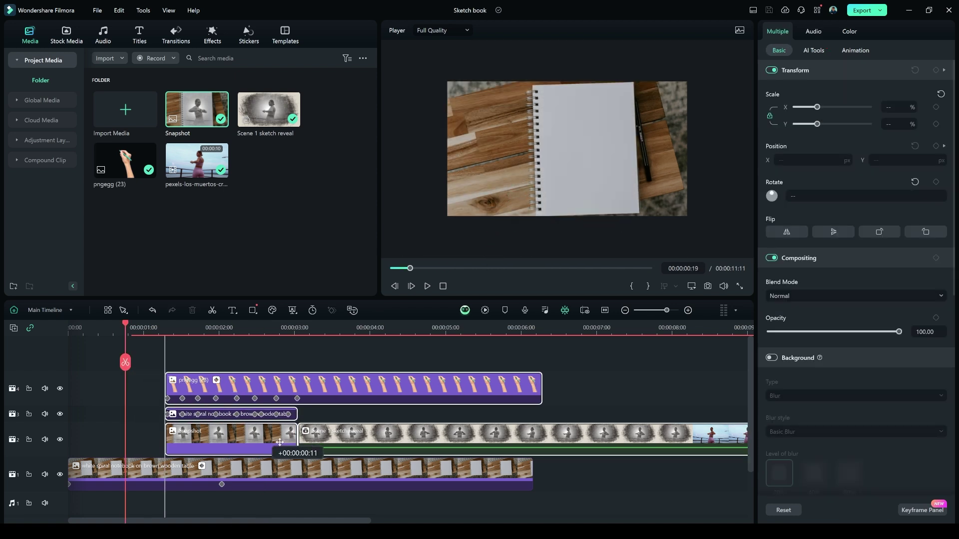
pyautogui.click(163, 391)
pyautogui.click(442, 287)
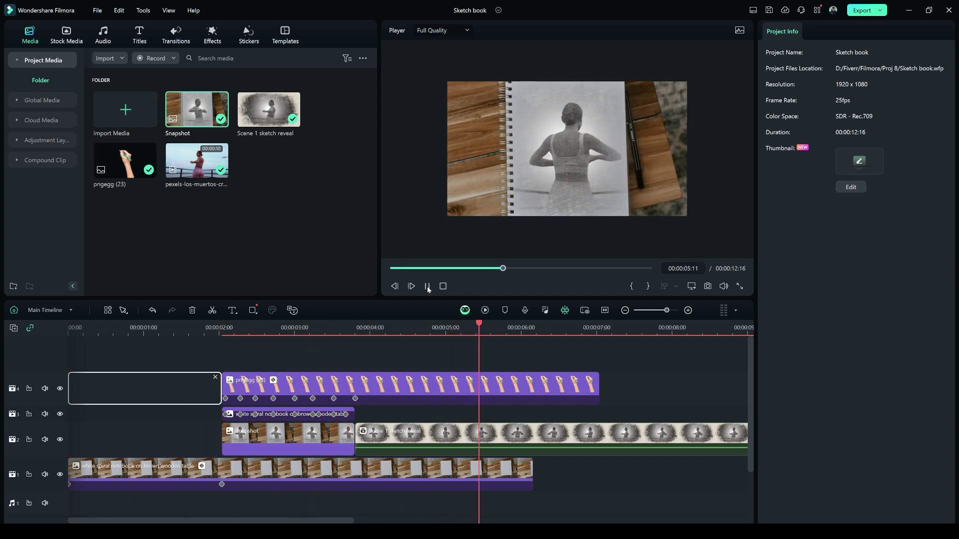
pyautogui.write('flash')
pyautogui.press('Return')
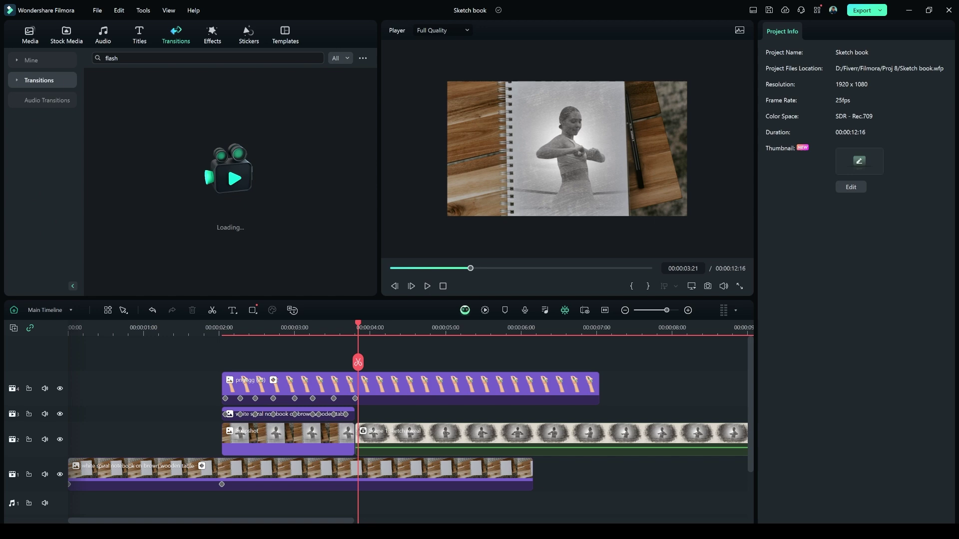
pyautogui.moveTo(124, 90); pyautogui.dragTo(354, 448)
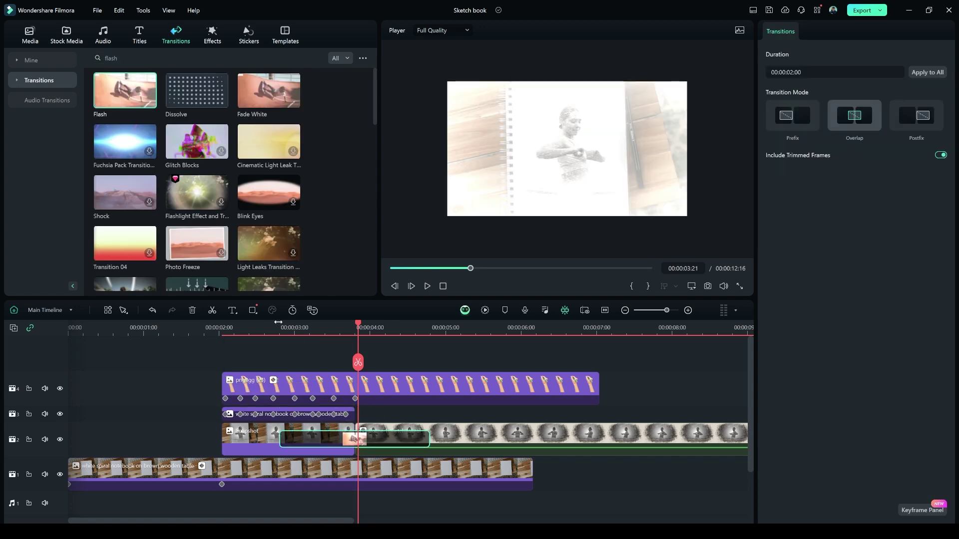
pyautogui.click(259, 328)
pyautogui.click(428, 286)
# Trim the hand and sketch layers at six seconds and append a gym video.
pyautogui.moveTo(599, 384); pyautogui.dragTo(521, 384)
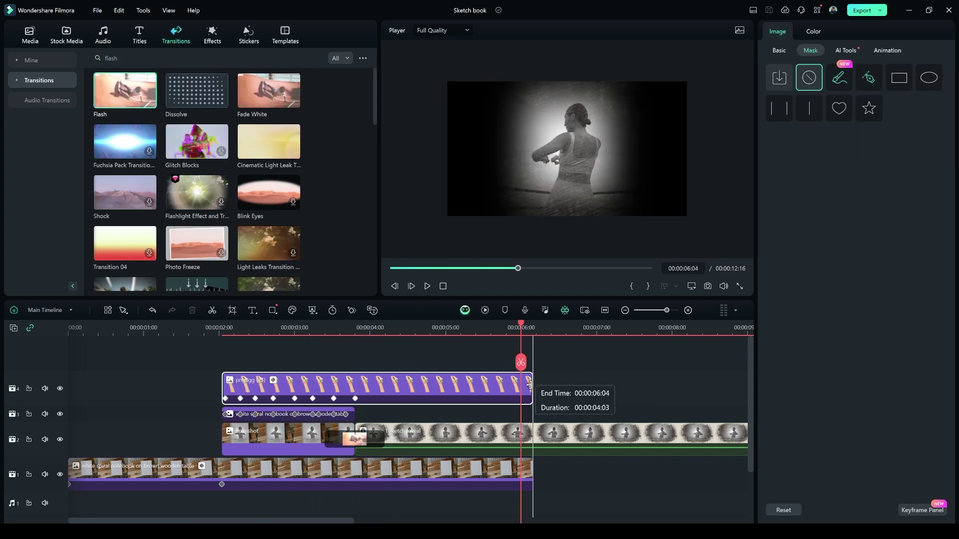
pyautogui.click(487, 434)
pyautogui.hotkey('ctrl', 'b')
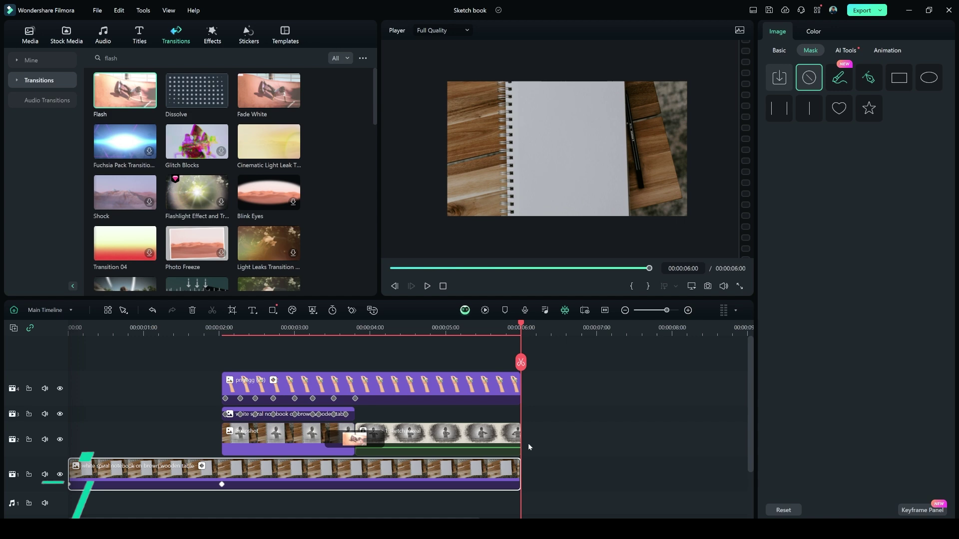
pyautogui.moveTo(645, 375); pyautogui.dragTo(528, 474)
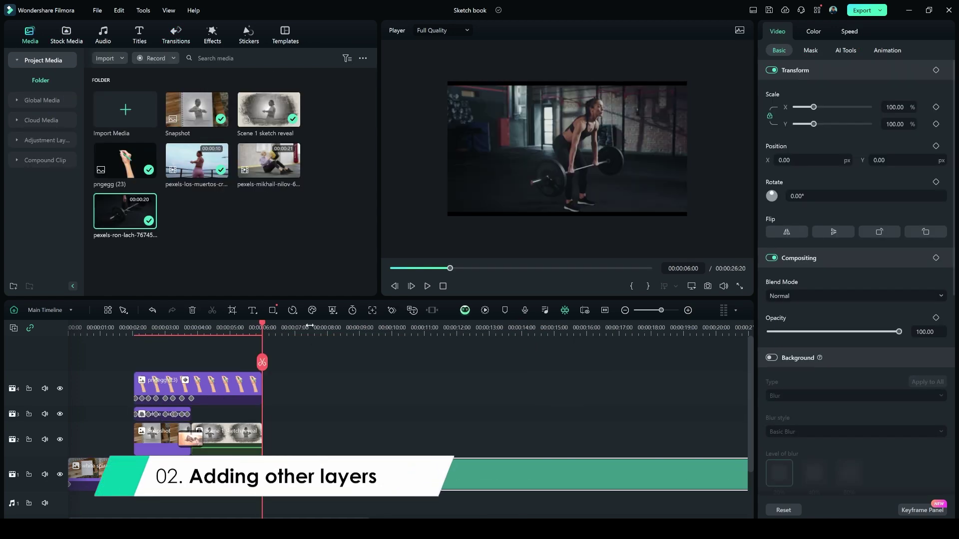
pyautogui.moveTo(261, 327); pyautogui.dragTo(400, 317)
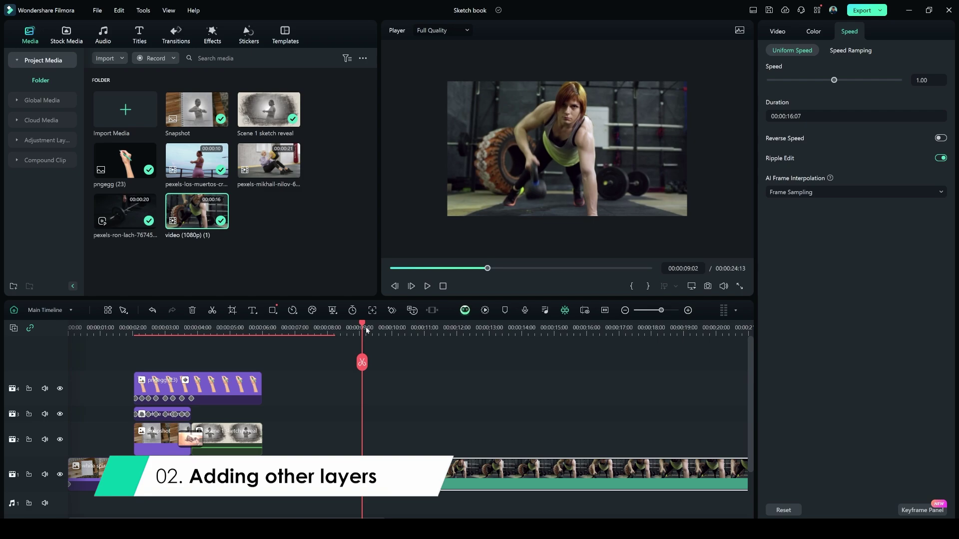
pyautogui.click(632, 480)
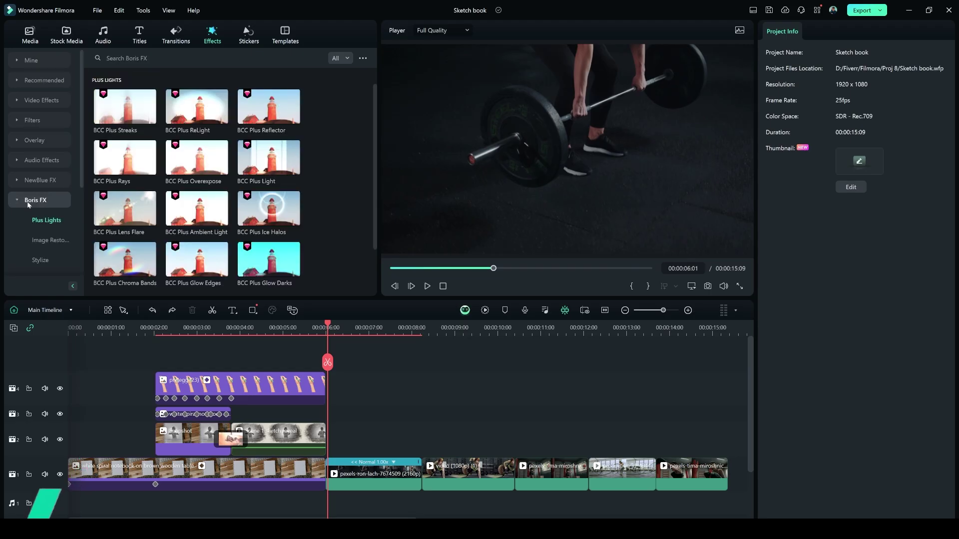
pyautogui.scroll(-3, 38, 234)
# Stretch a BCC Charcoal Sketch effect over all gym clips and tune Line Threshold and Mix.
pyautogui.click(41, 262)
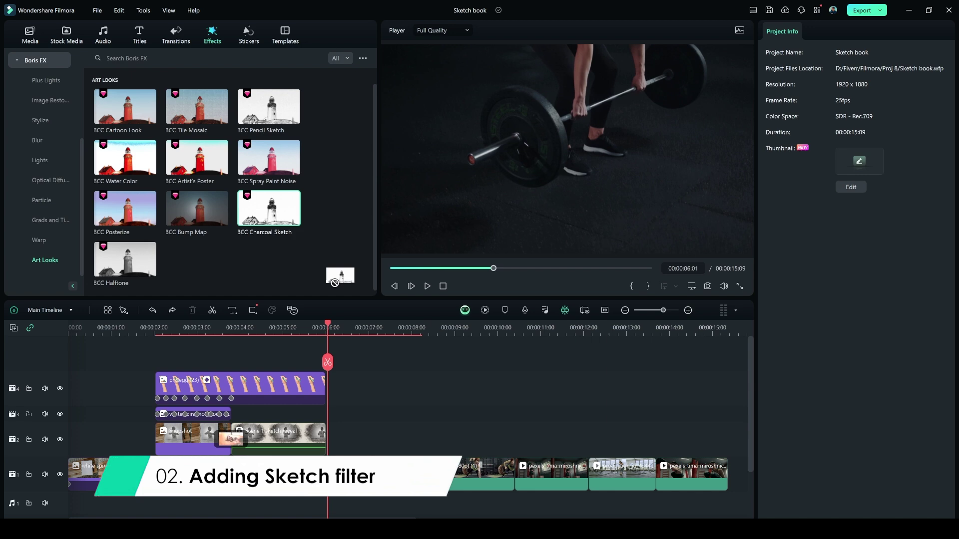
pyautogui.moveTo(335, 282); pyautogui.dragTo(349, 438)
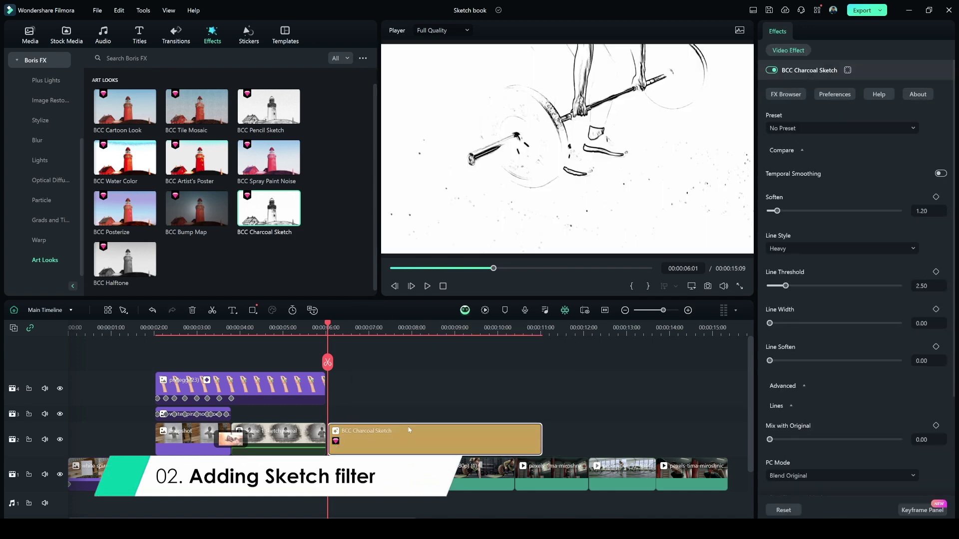
pyautogui.moveTo(542, 433); pyautogui.dragTo(727, 433)
pyautogui.write('1')
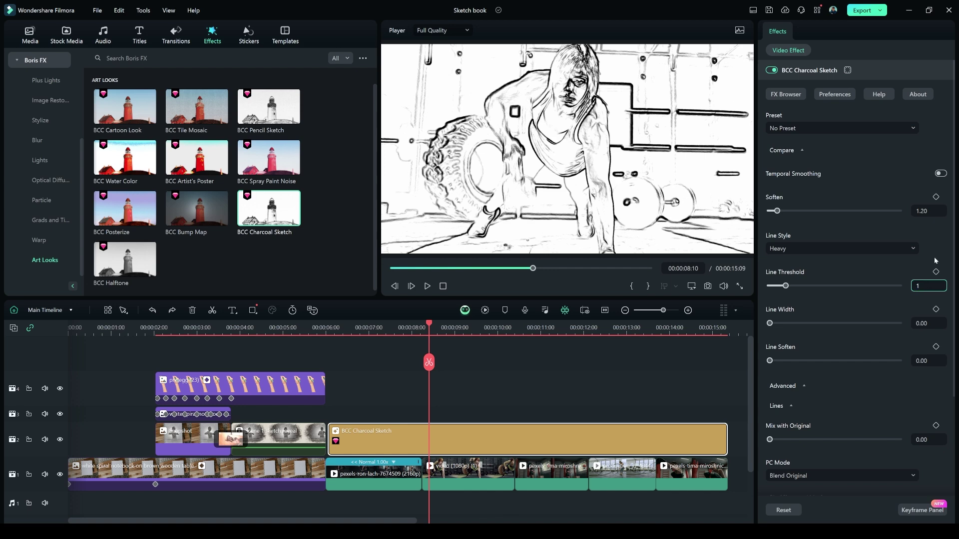
pyautogui.press('Return')
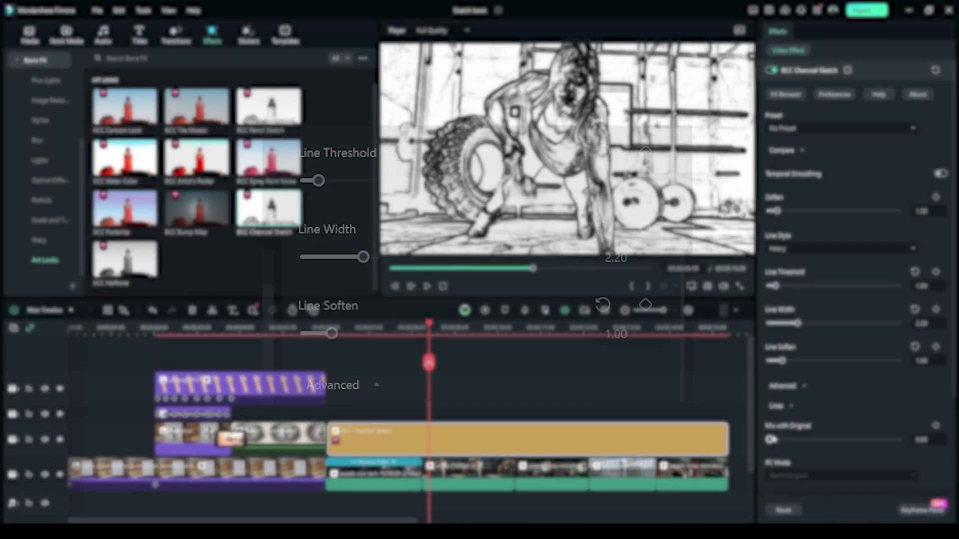
pyautogui.moveTo(772, 441); pyautogui.dragTo(799, 441)
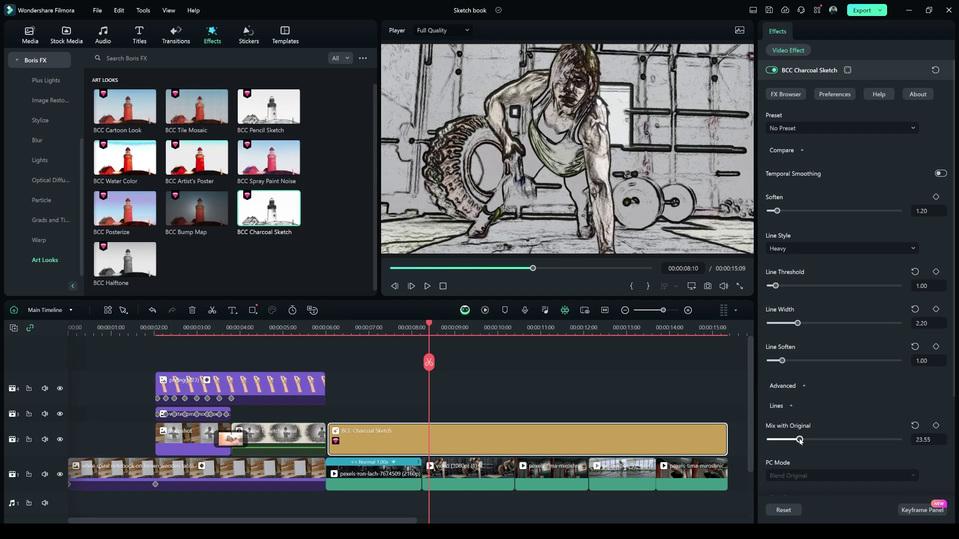
# Merge the intro reveal clips into compound clip 'Sketch Animation'.
pyautogui.moveTo(327, 361); pyautogui.dragTo(112, 494)
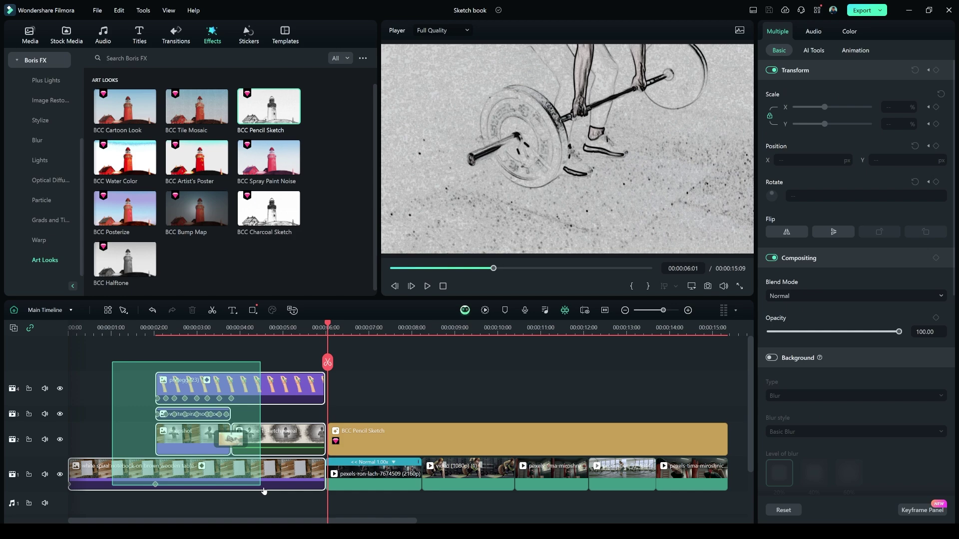
pyautogui.rightClick(267, 375)
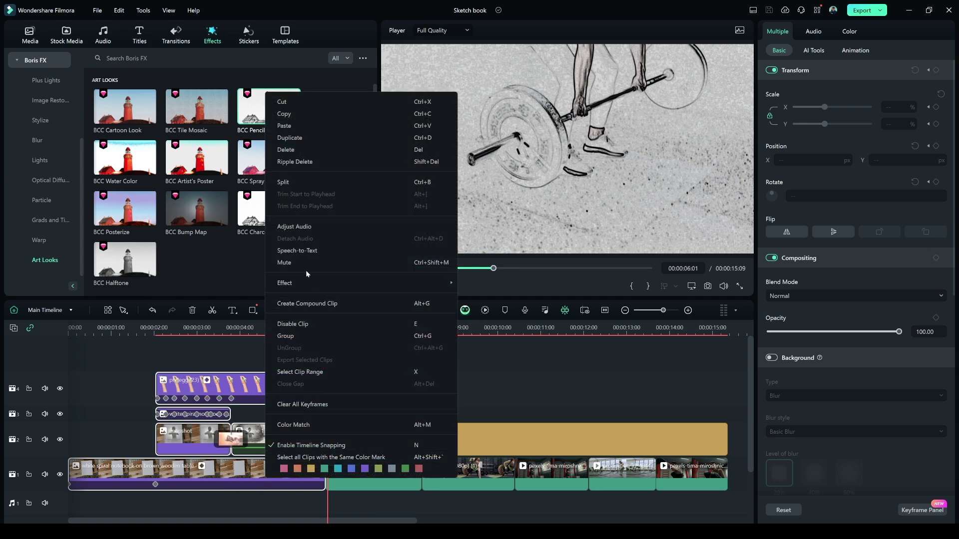
pyautogui.click(309, 303)
pyautogui.write('Sketch Animation')
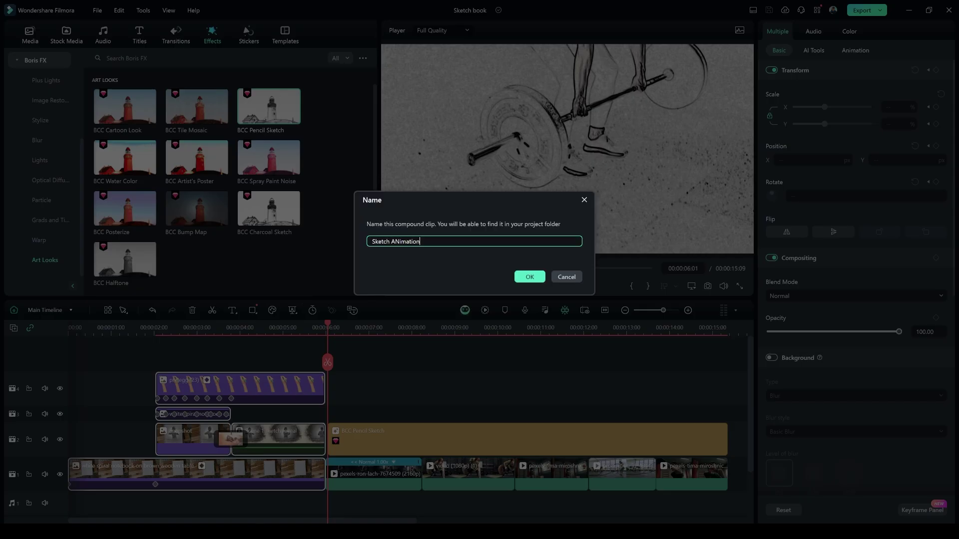
pyautogui.click(528, 276)
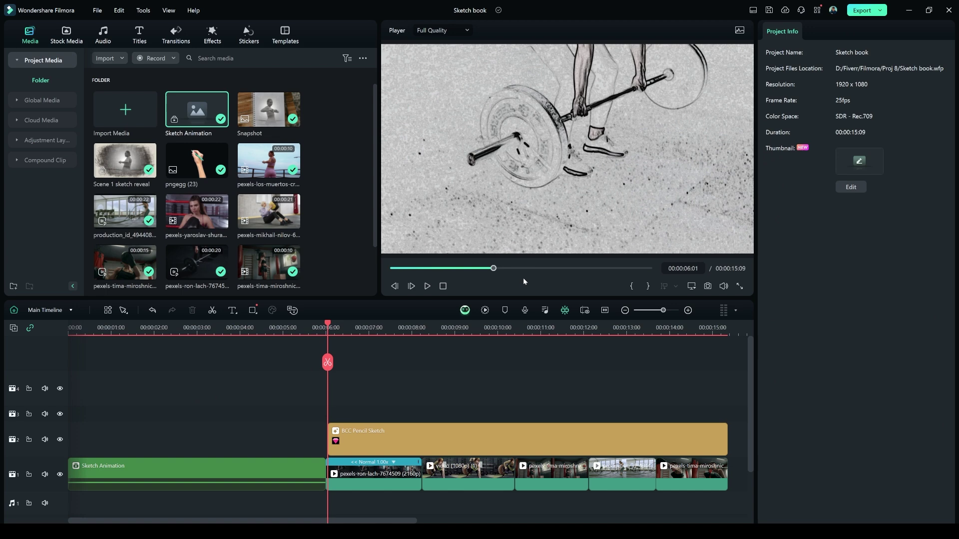
# Insert Page Curl transitions from a 'paper flip' search between the gym clips.
pyautogui.click(177, 37)
pyautogui.click(150, 57)
pyautogui.write('paper flip')
pyautogui.press('Return')
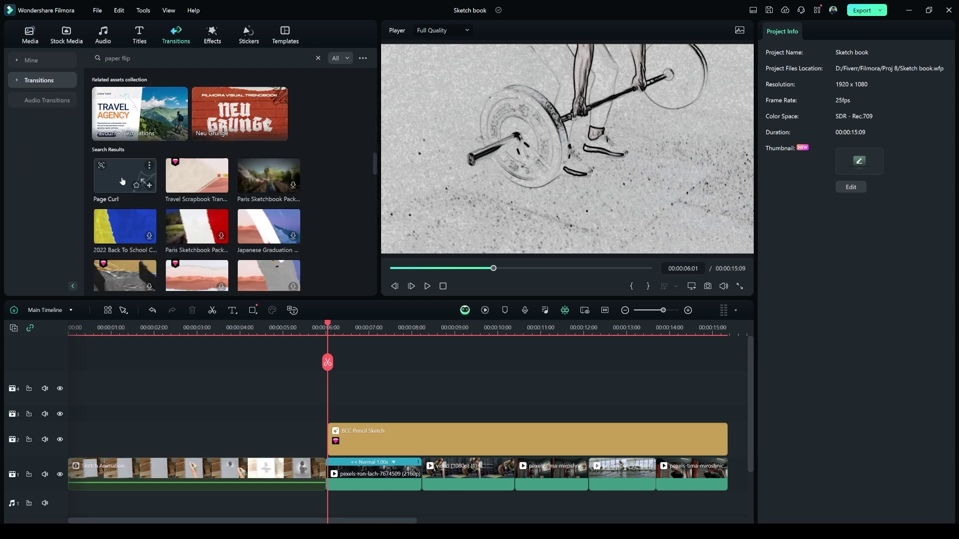
pyautogui.moveTo(117, 180); pyautogui.dragTo(429, 478)
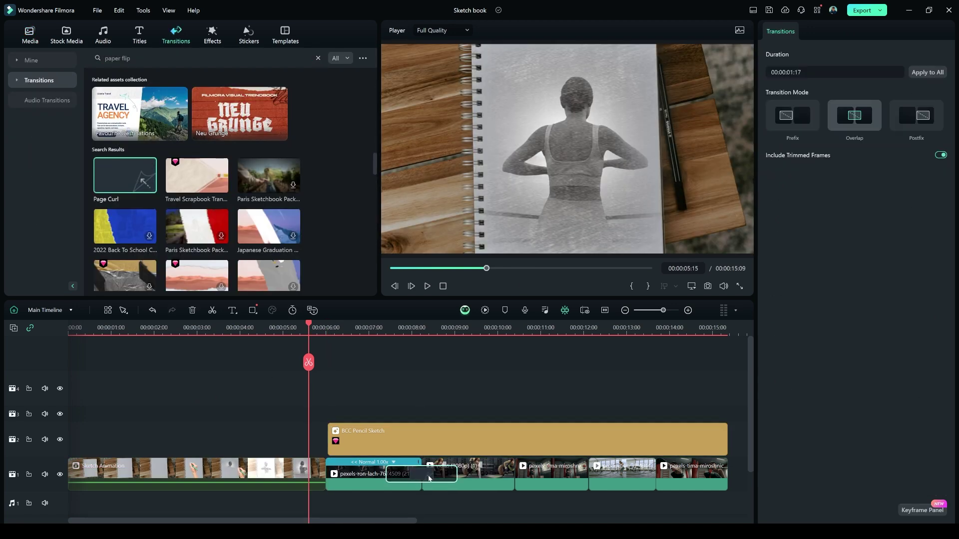
pyautogui.moveTo(119, 180); pyautogui.dragTo(506, 487)
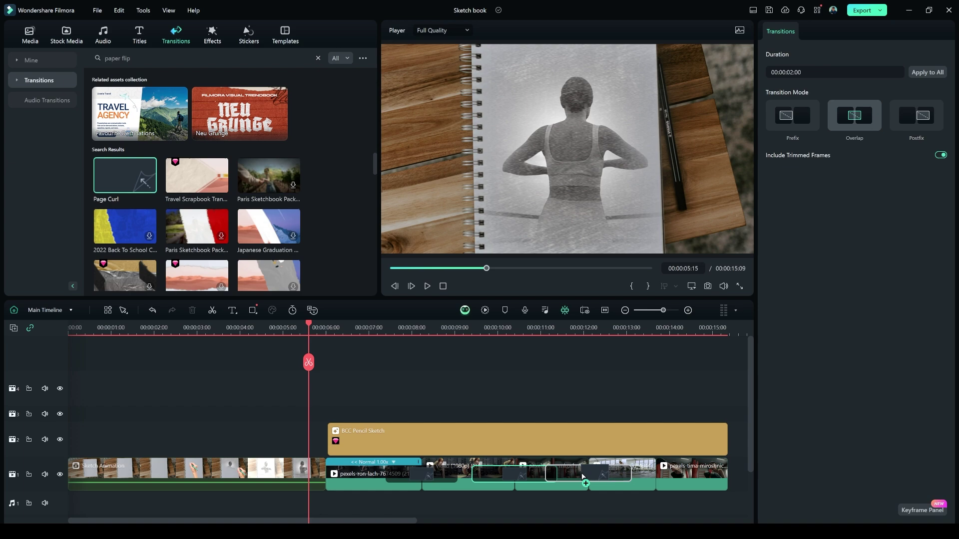
# Merge all gym clips into a compound clip with the default name.
pyautogui.moveTo(368, 381); pyautogui.dragTo(572, 447)
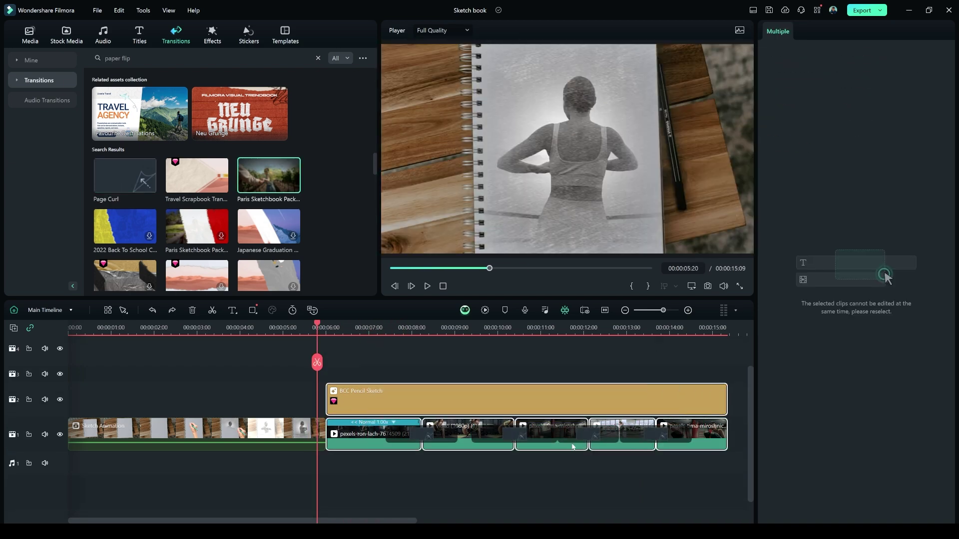
pyautogui.rightClick(414, 405)
pyautogui.click(446, 255)
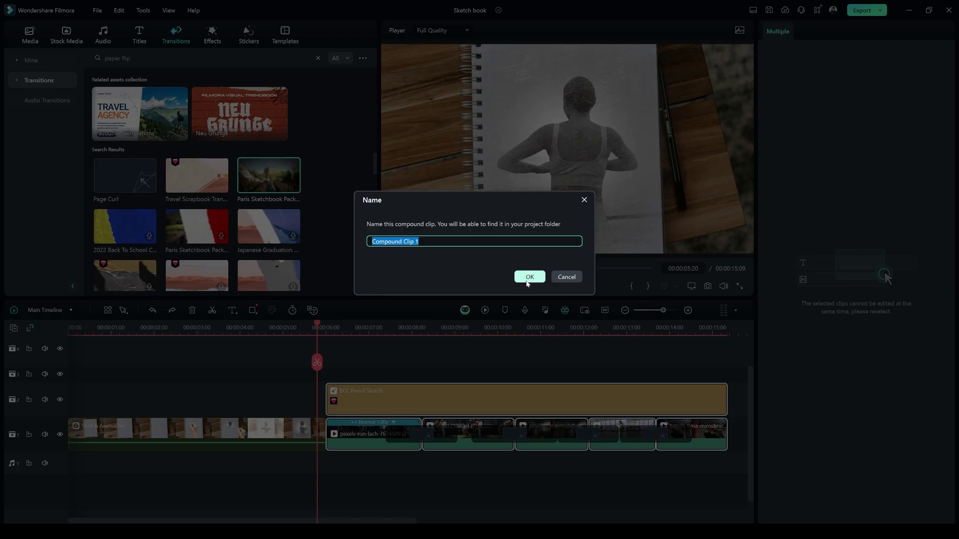
pyautogui.click(527, 277)
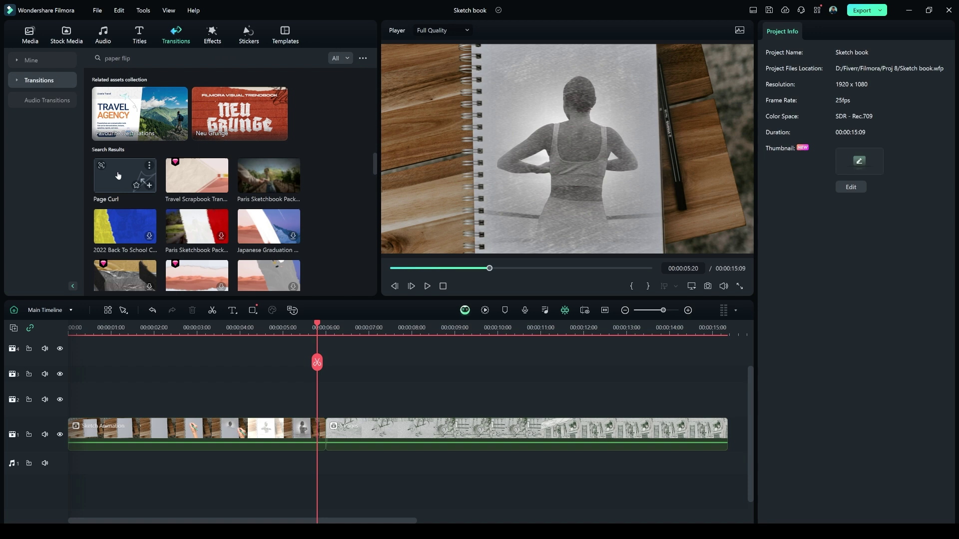
# Add Page Curl between intro and gym footage, plus the 6 Shots - NEFFEX music.
pyautogui.moveTo(124, 179); pyautogui.dragTo(300, 420)
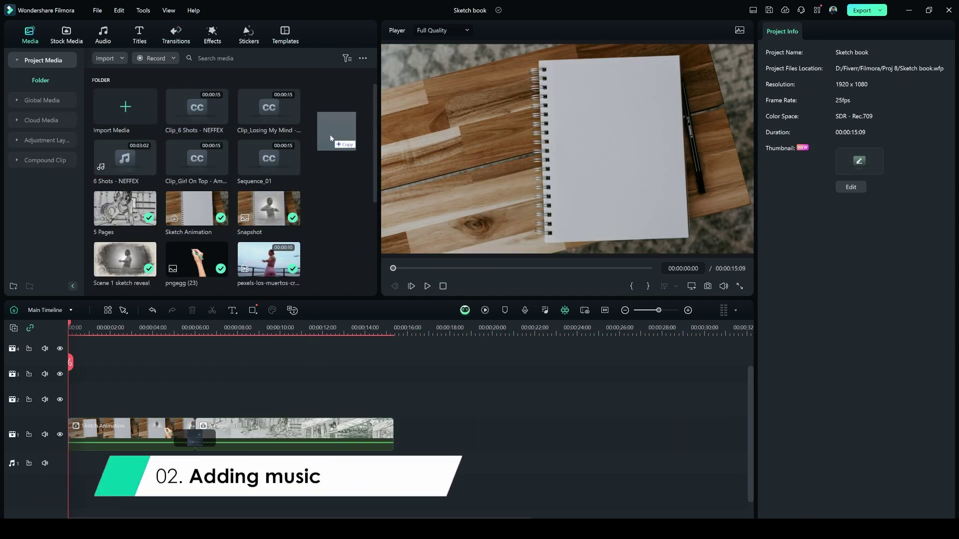
pyautogui.moveTo(330, 136); pyautogui.dragTo(329, 139)
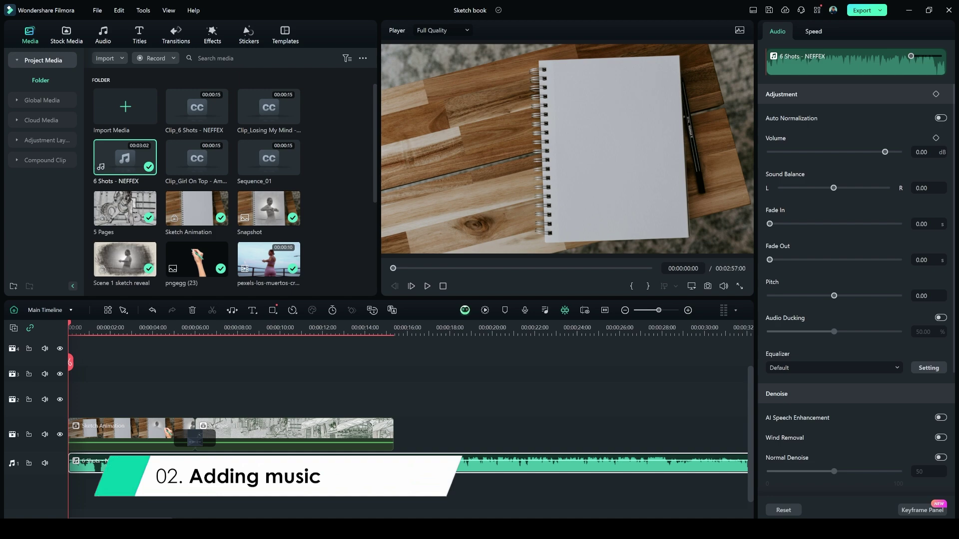
pyautogui.press('space')
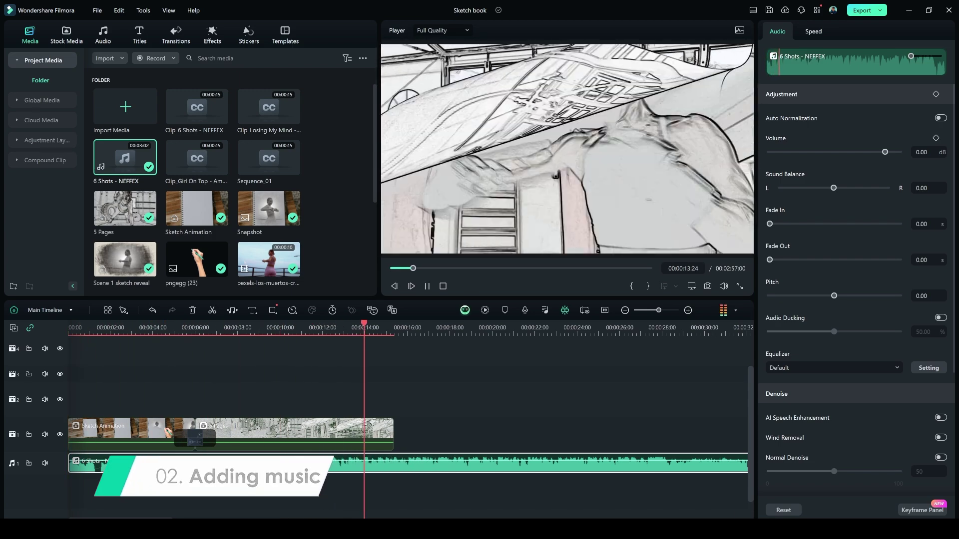
pyautogui.press('space')
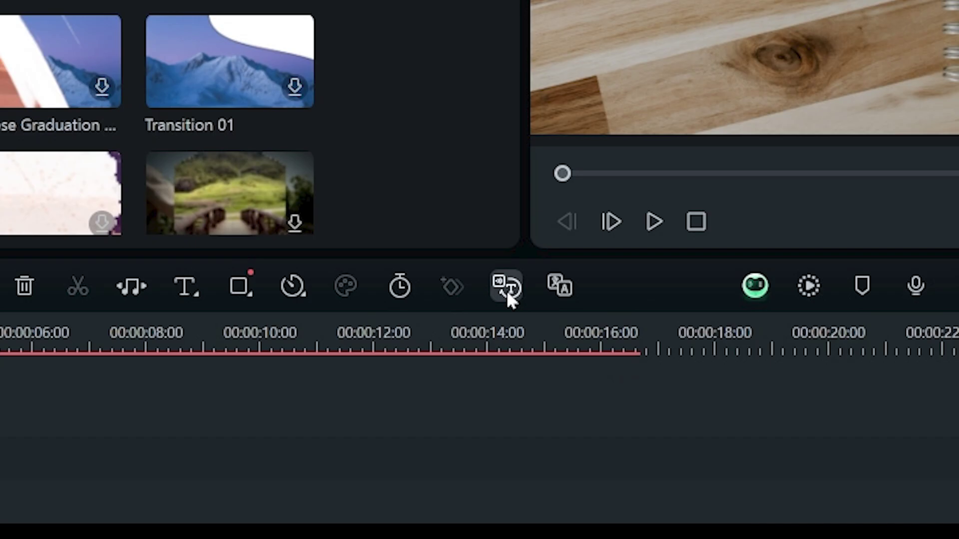
# Transcribe the NEFFEX music into AI subtitles and move the subtitle clip slightly later.
pyautogui.click(506, 290)
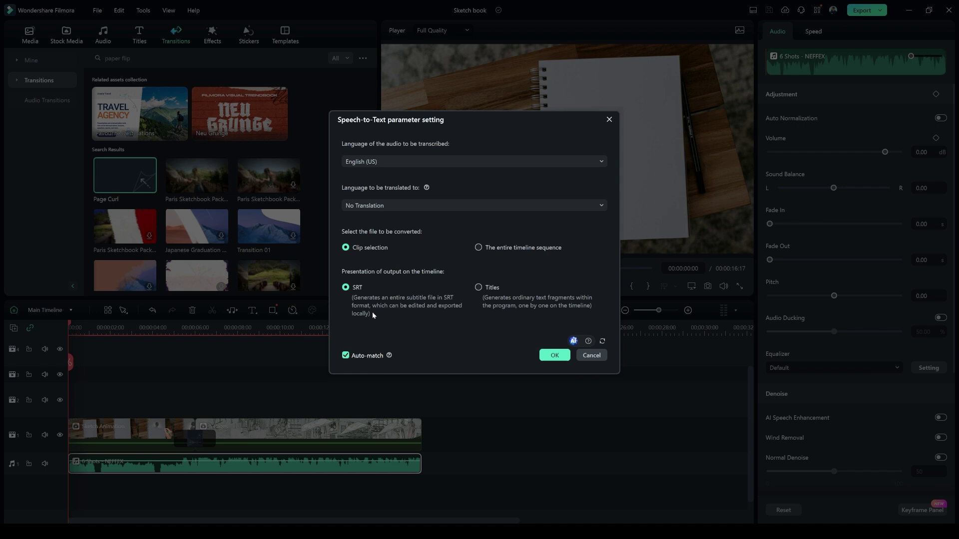
pyautogui.click(551, 355)
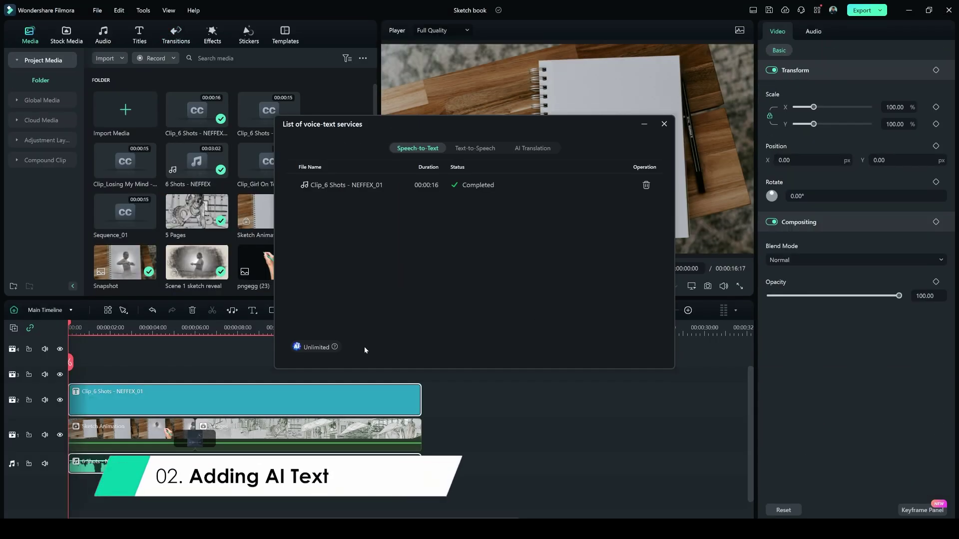
pyautogui.click(663, 124)
pyautogui.press('space')
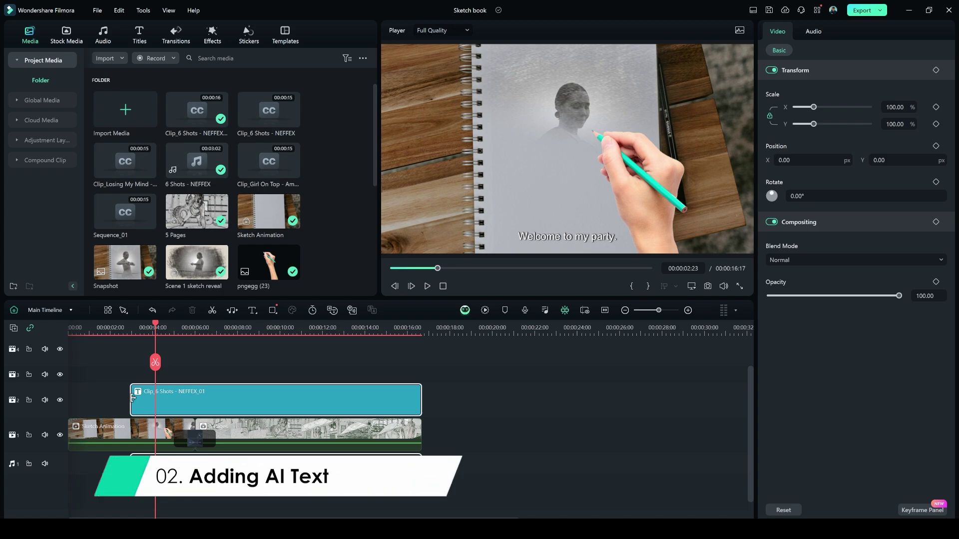
pyautogui.moveTo(128, 399); pyautogui.dragTo(214, 399)
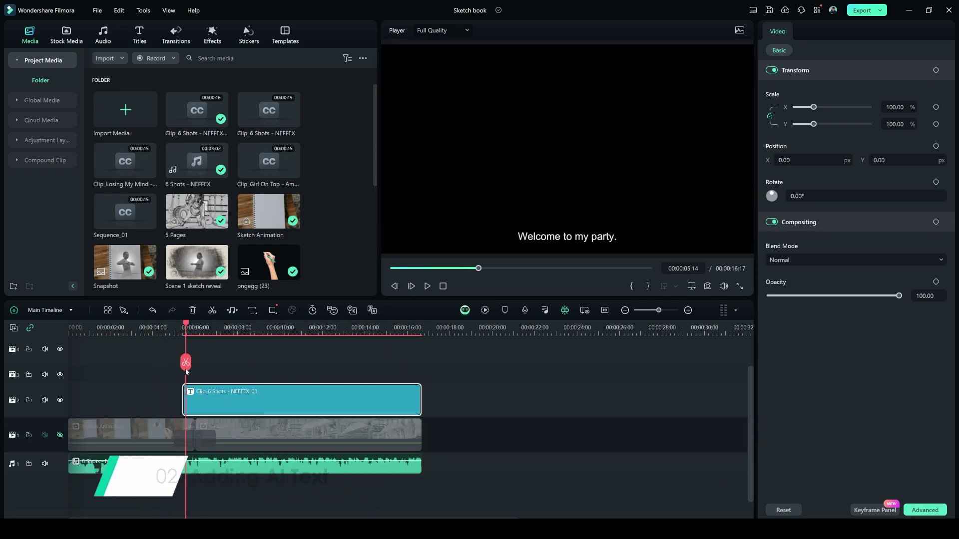